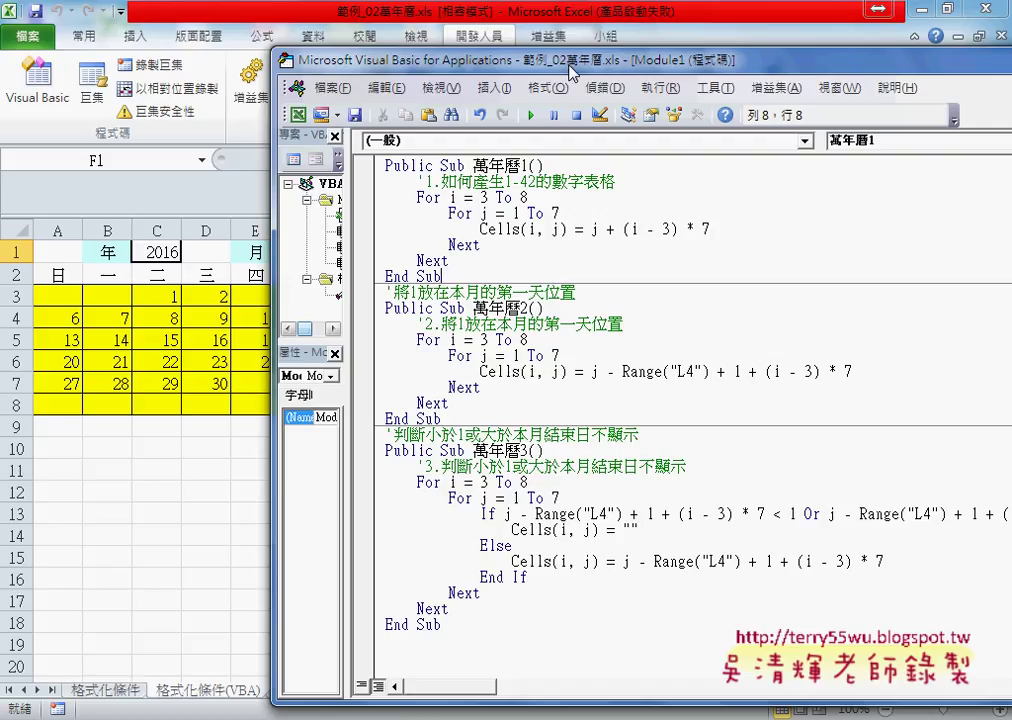
- Run 萬年曆1 to fill the grid with 1–42, reviewing its Cells(i, j) = j + (i - 3) * 7 line
left_click_drag(450, 57, 582, 66)
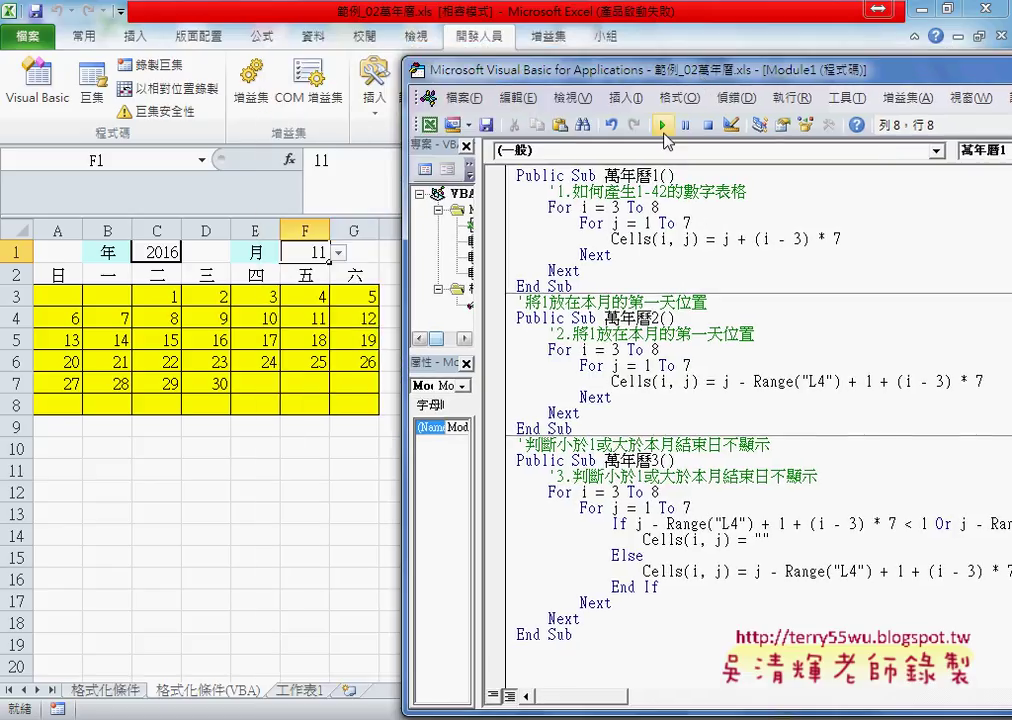
left_click(662, 125)
left_click(720, 240)
left_click_drag(722, 240, 842, 240)
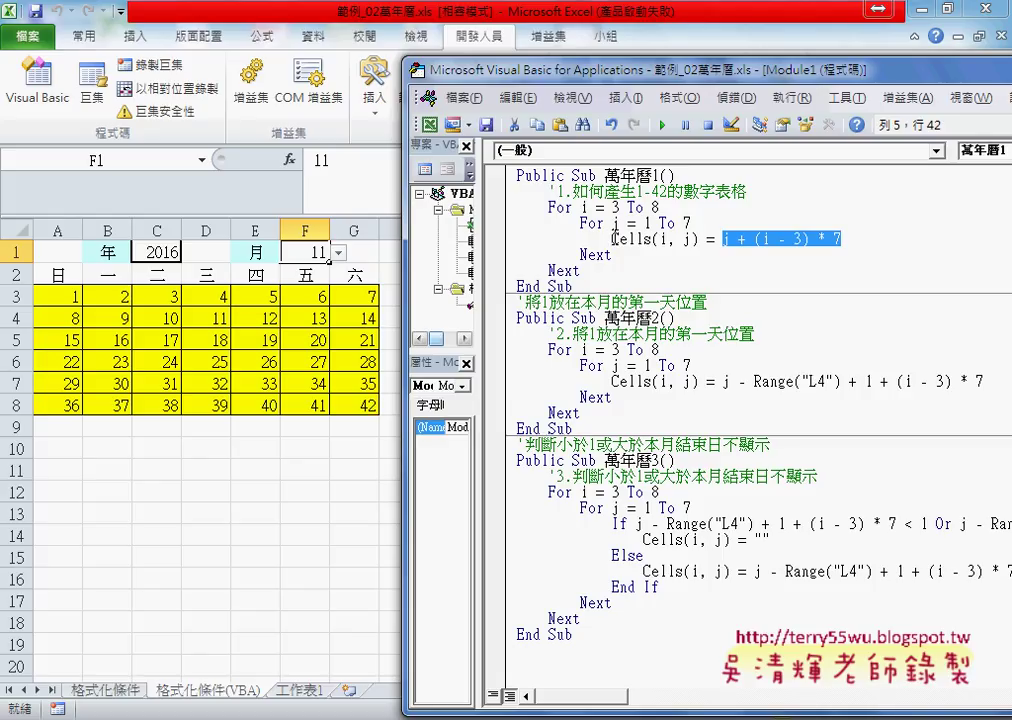
left_click_drag(612, 238, 698, 239)
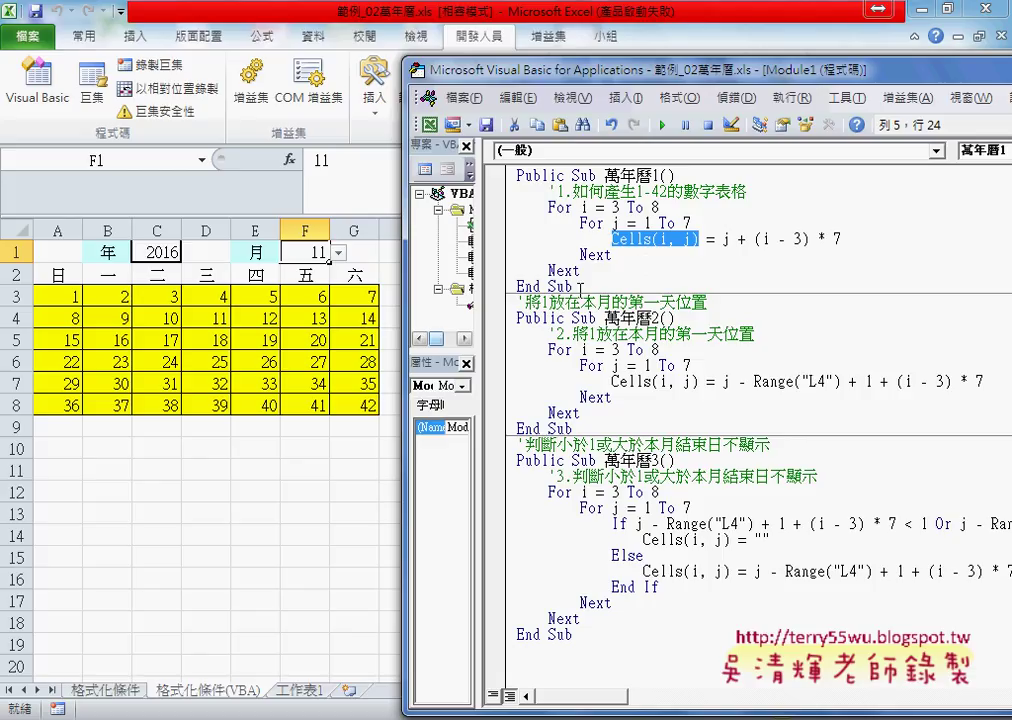
mouse_move(574, 287)
left_mouse_down()
mouse_move(521, 175)
mouse_move(508, 176)
left_mouse_up()
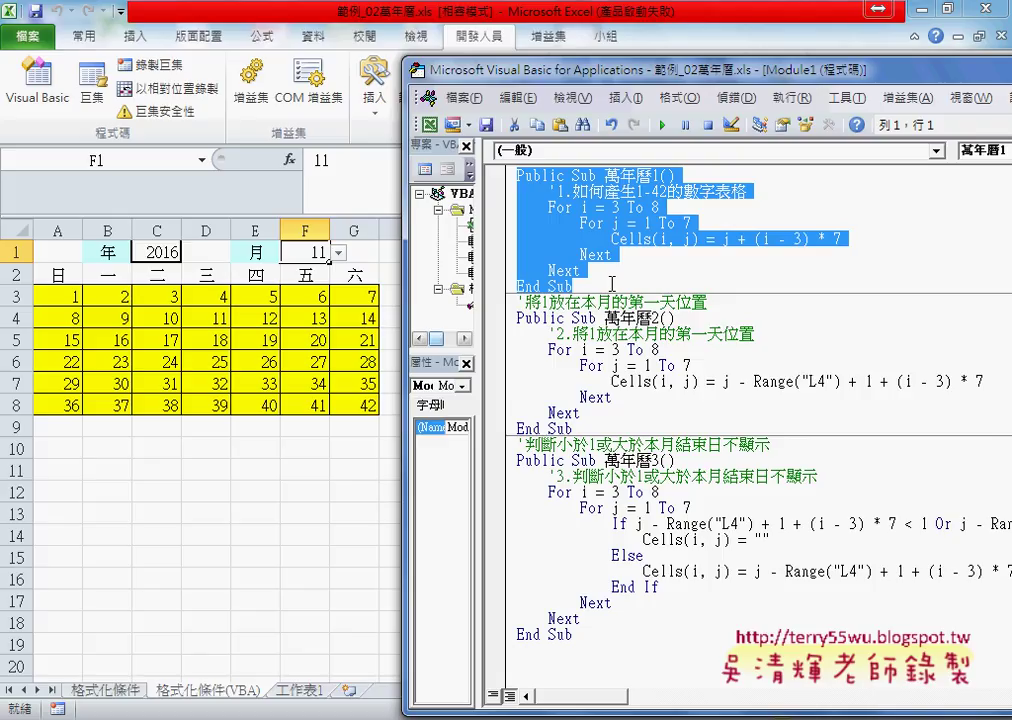
left_click(300, 339)
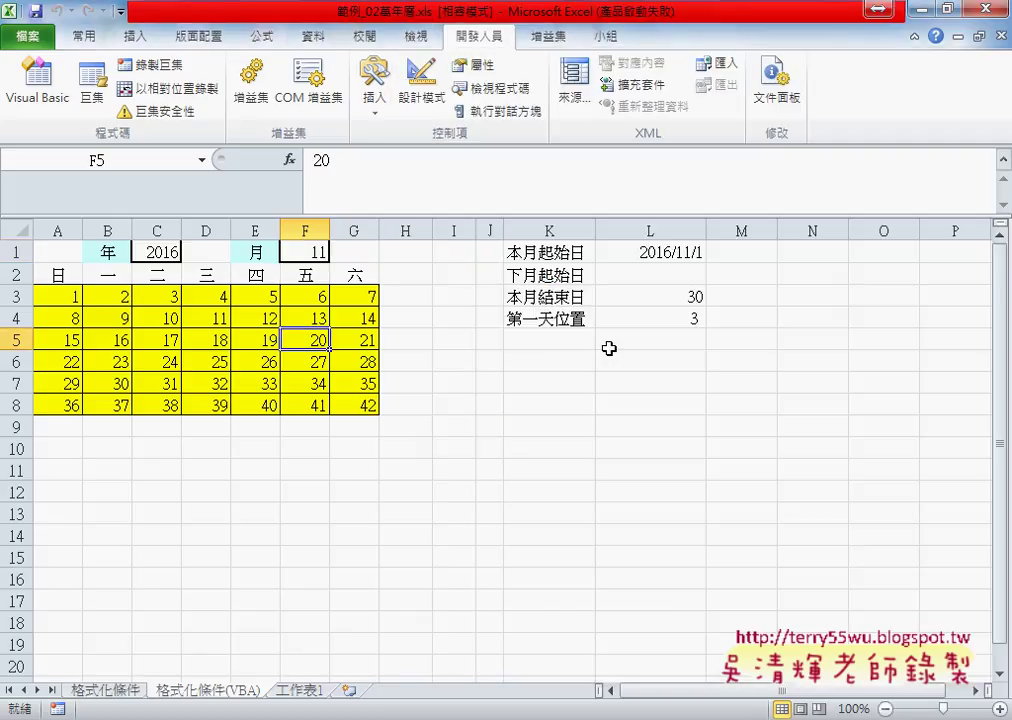
- Inspect L4's =IFERROR(WEEKDAY(L1),"") formula, then return to the VBA editor
left_click(662, 319)
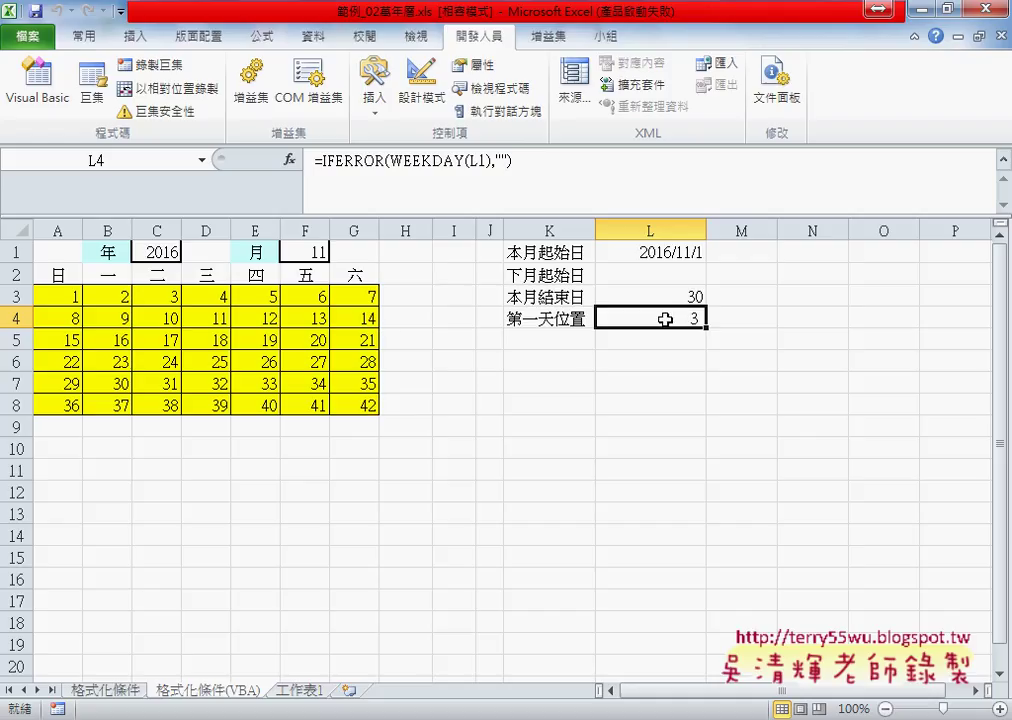
key("alt+F11")
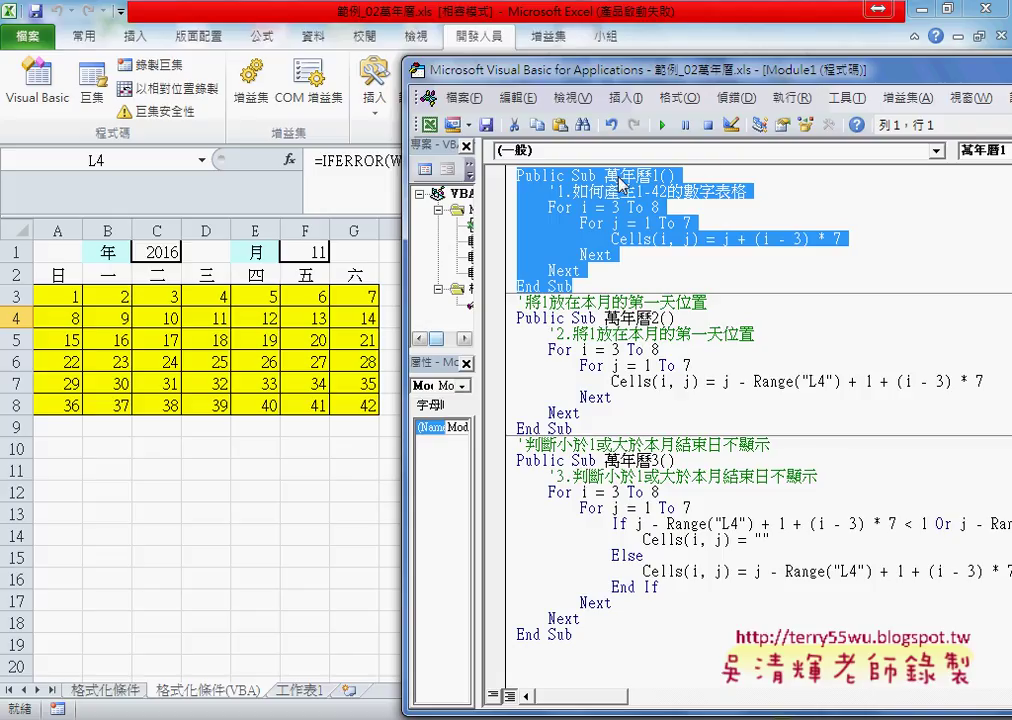
- Replace 萬年曆2's Cells expression with j + (i - 3) * 7 from 萬年曆1, then view 格式化條件
left_click_drag(573, 428, 519, 317)
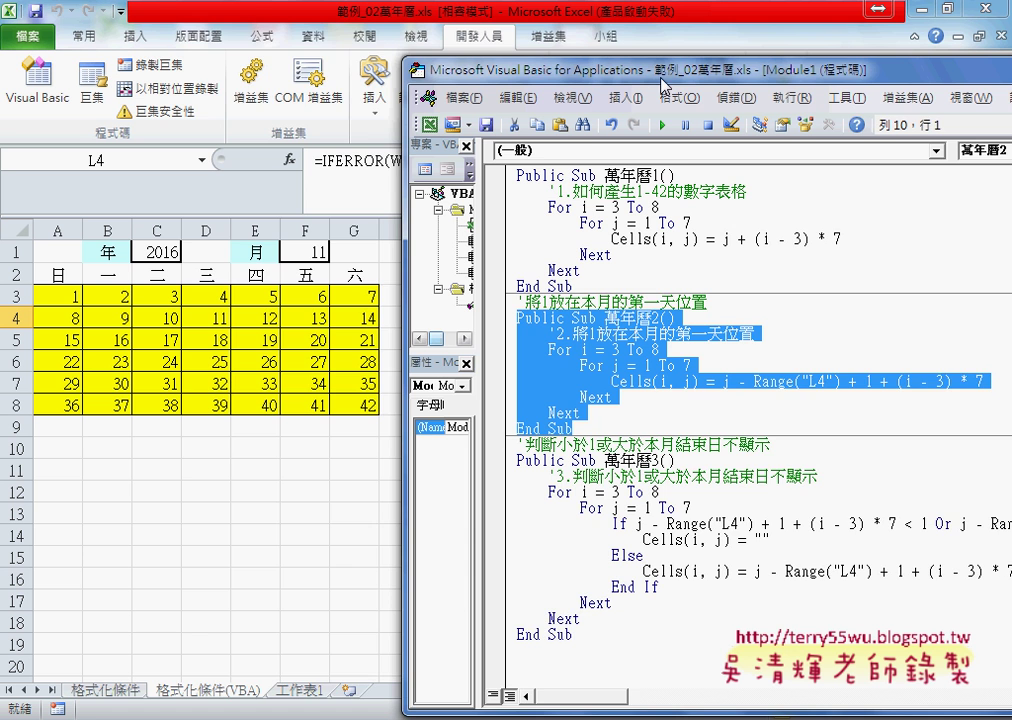
left_click_drag(661, 80, 448, 66)
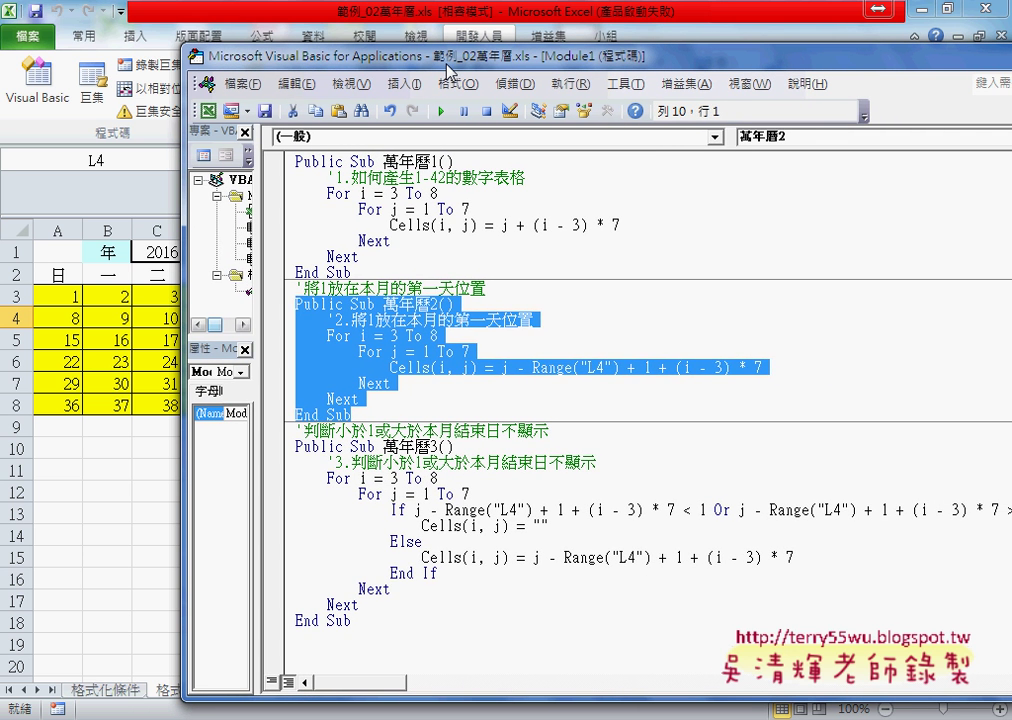
left_click(752, 288)
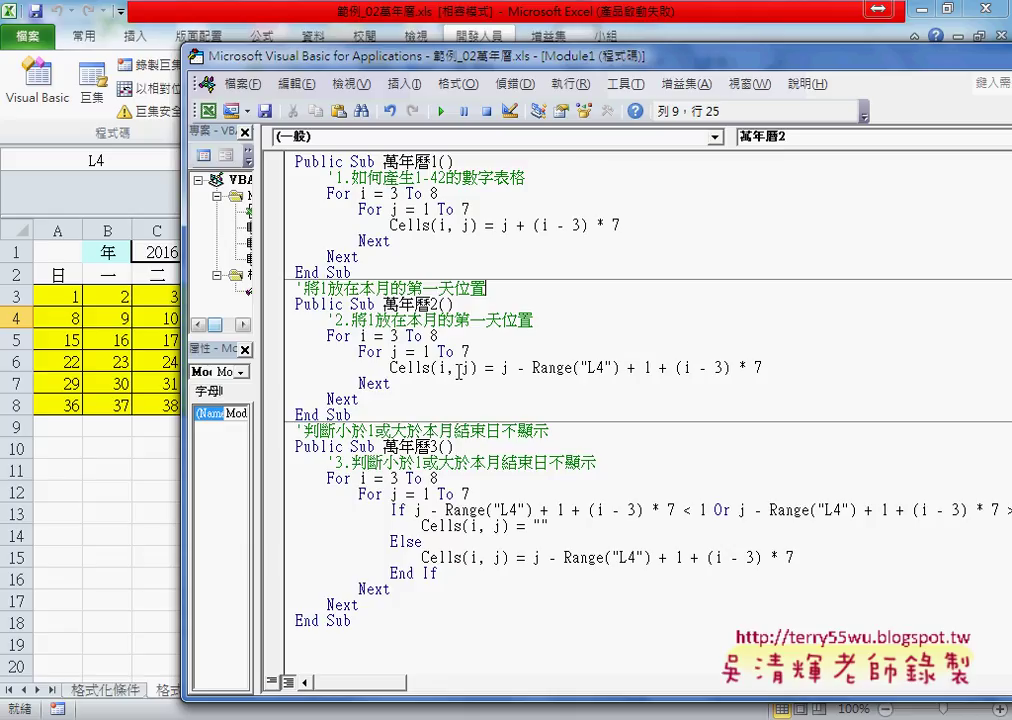
left_click(504, 226)
left_click_drag(504, 226, 632, 229)
key("ctrl+c")
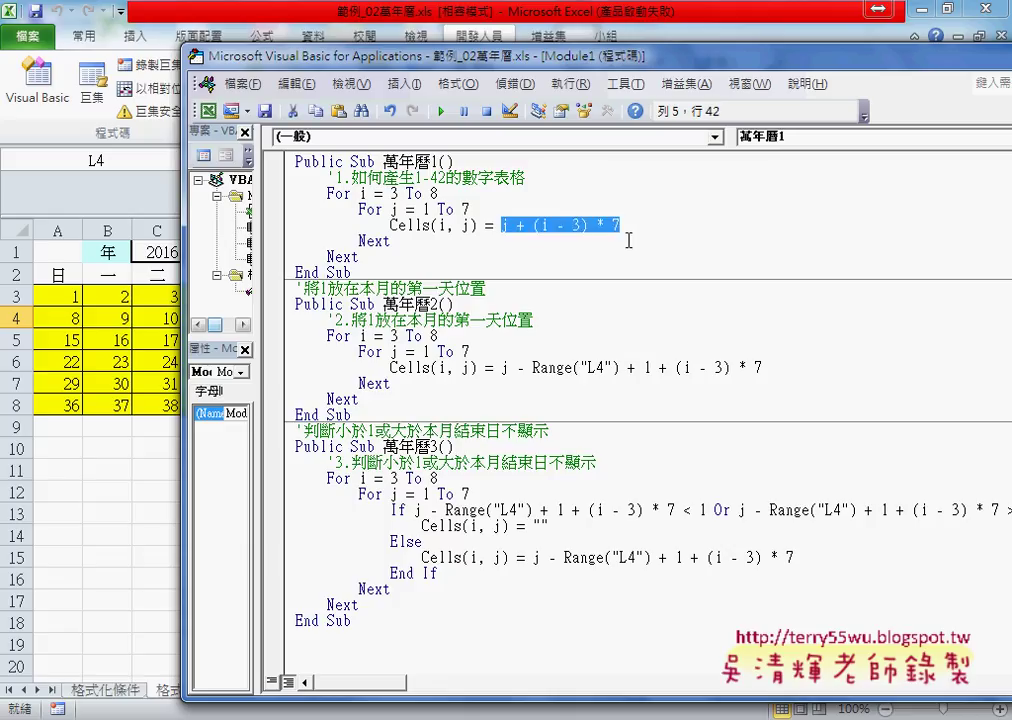
left_click_drag(762, 368, 500, 368)
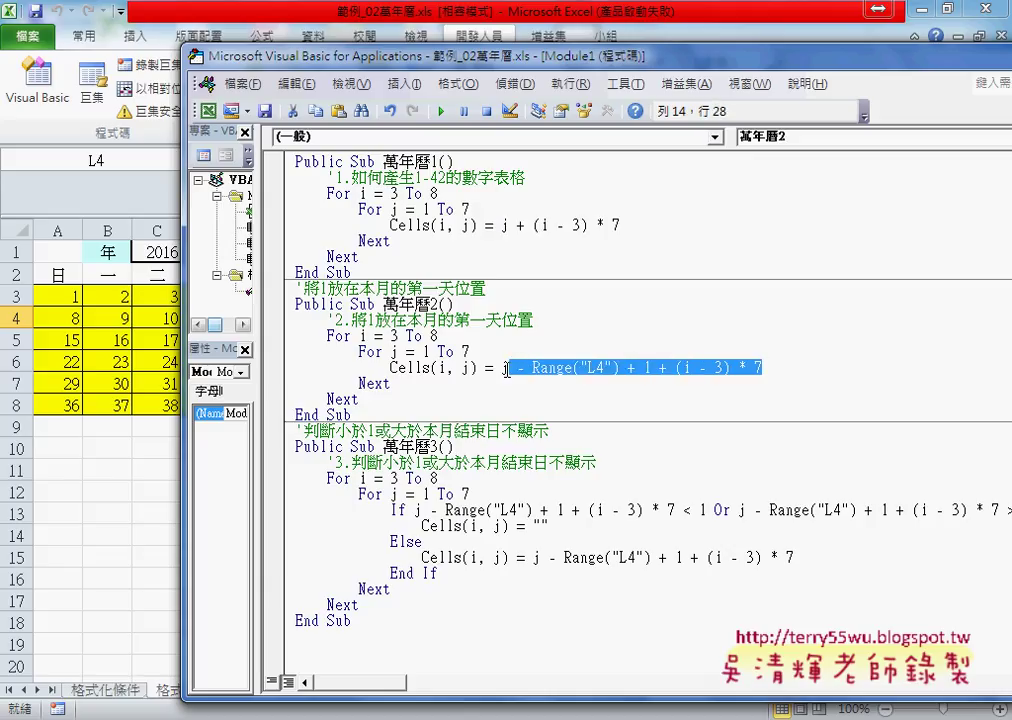
key("ctrl+v")
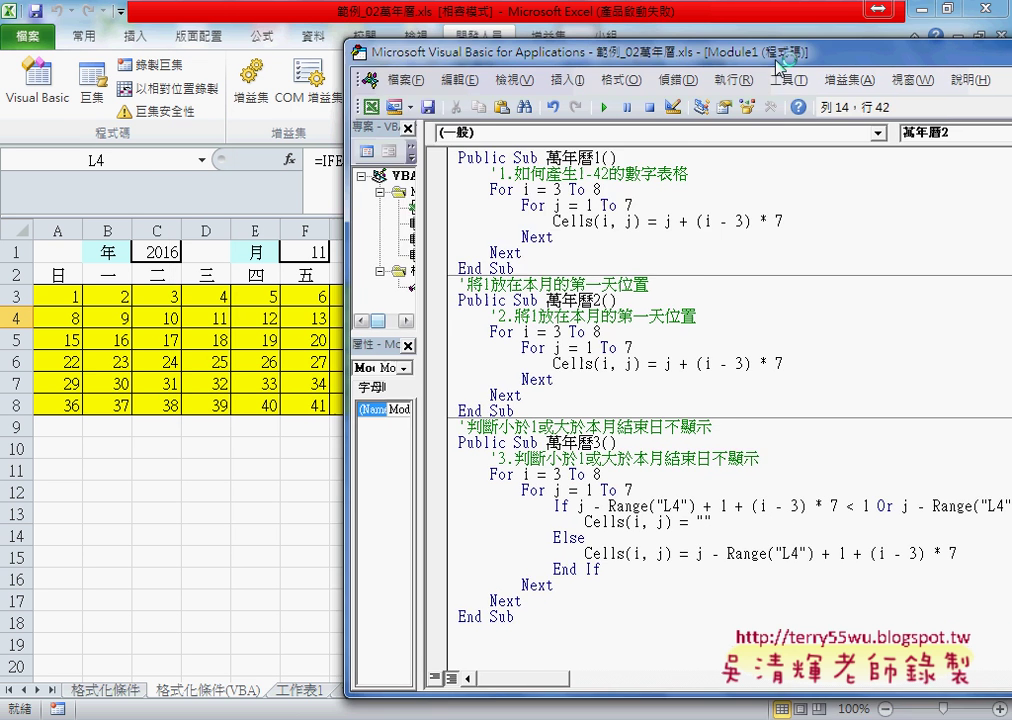
left_click_drag(604, 70, 861, 73)
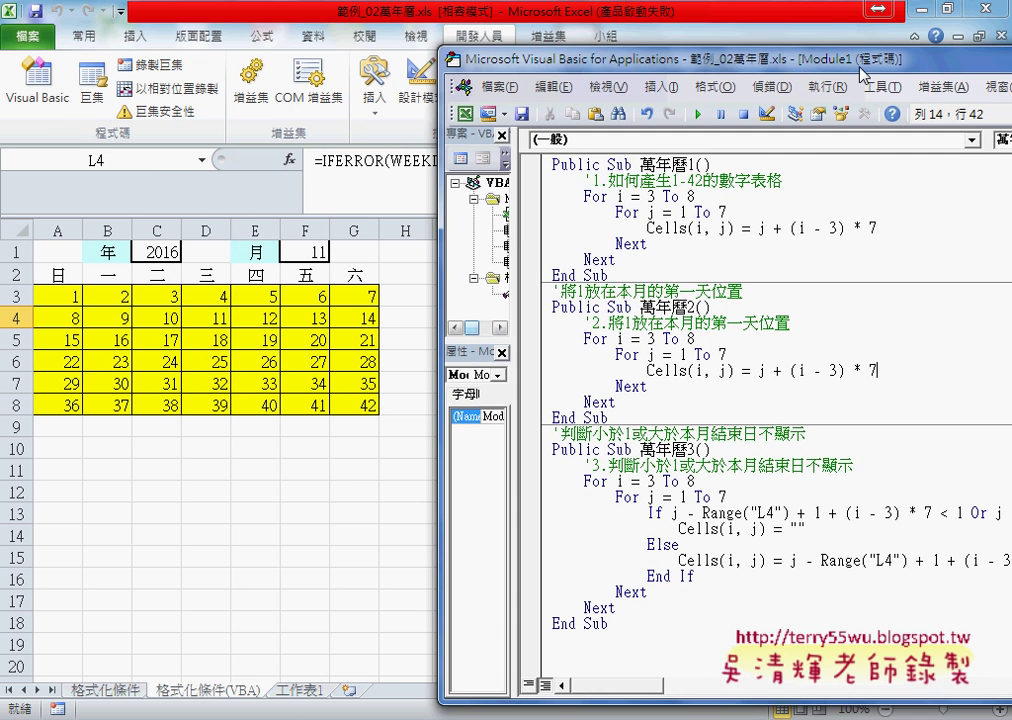
left_click(112, 690)
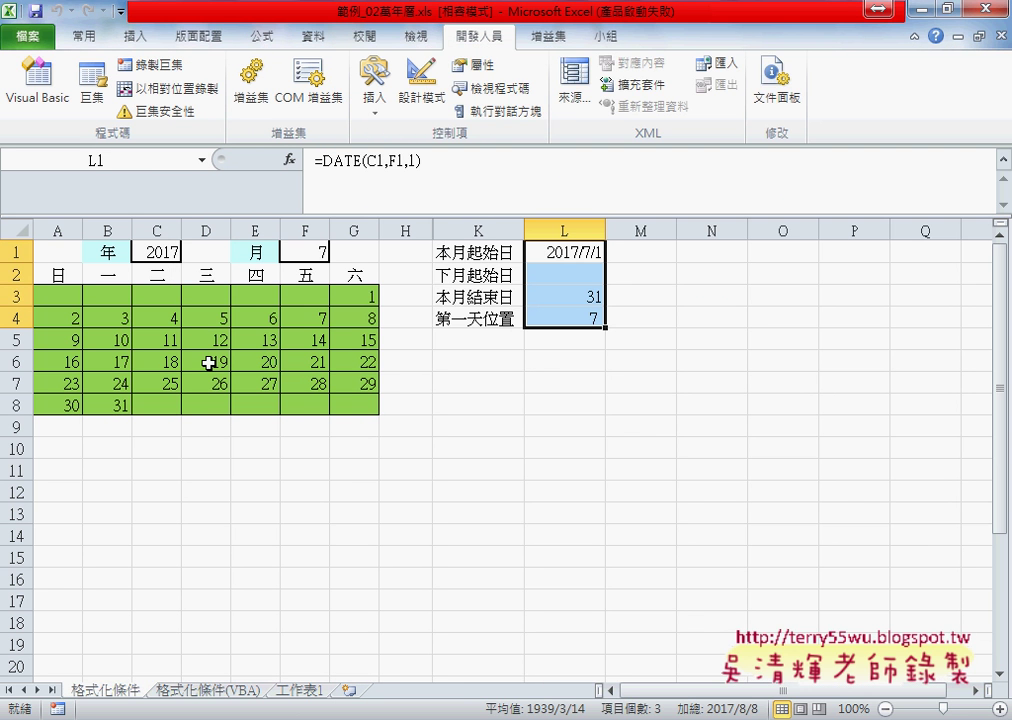
- Examine how A3's calendar formula subtracts $L$4, leaving the formula unchanged
left_click(68, 302)
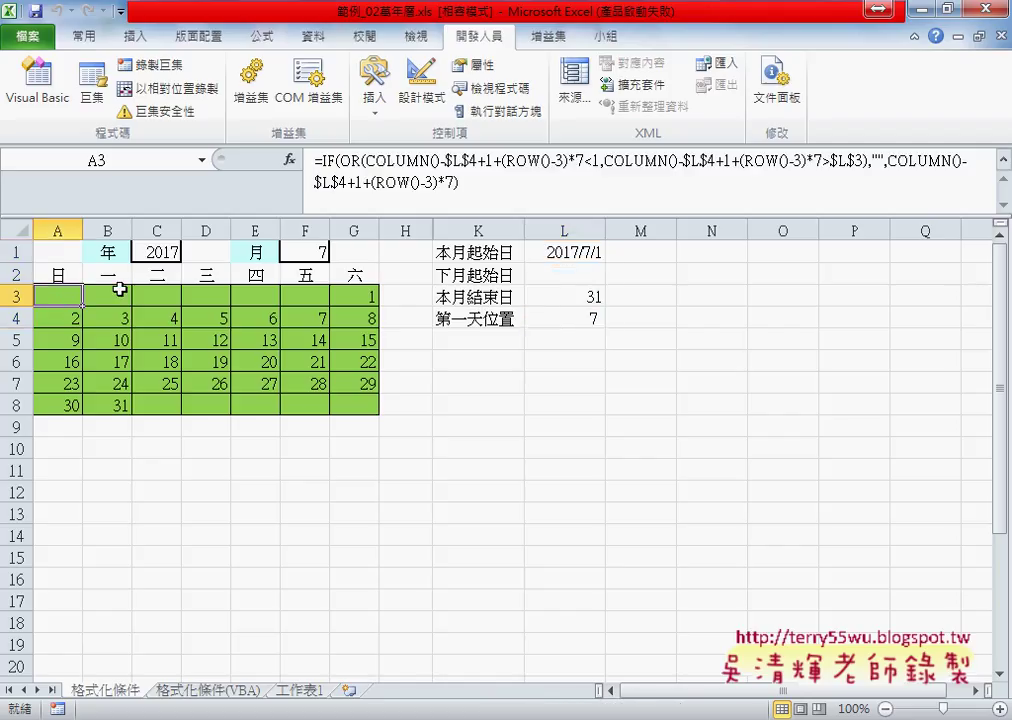
left_click_drag(366, 160, 445, 160)
left_click(477, 160)
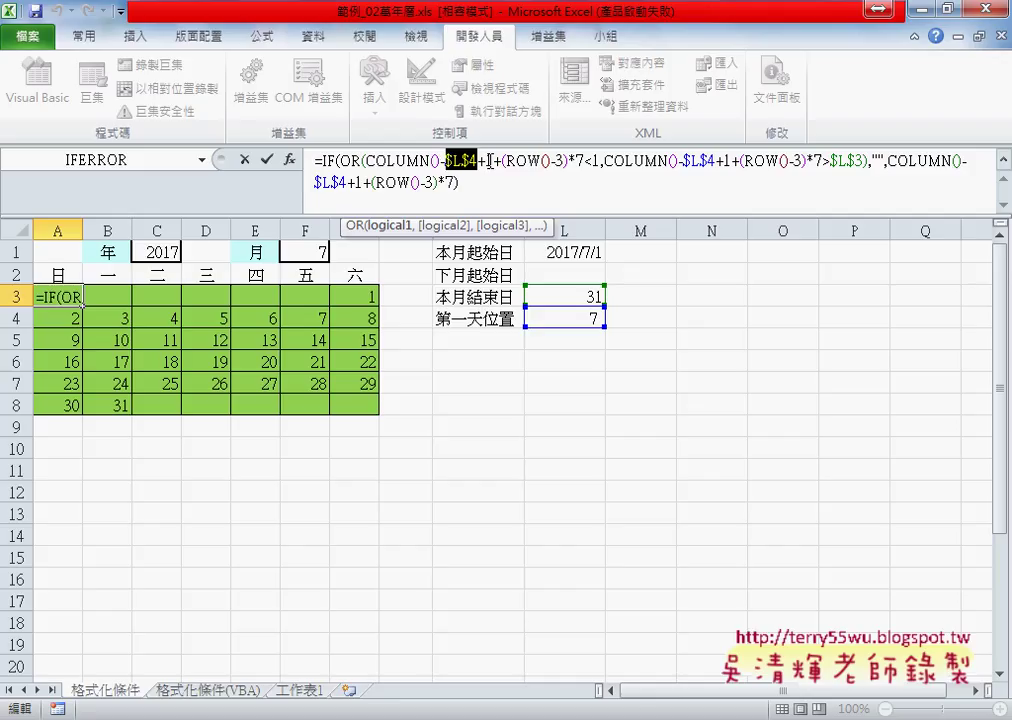
left_click_drag(445, 160, 440, 160)
left_click_drag(444, 160, 478, 160)
left_click(491, 162)
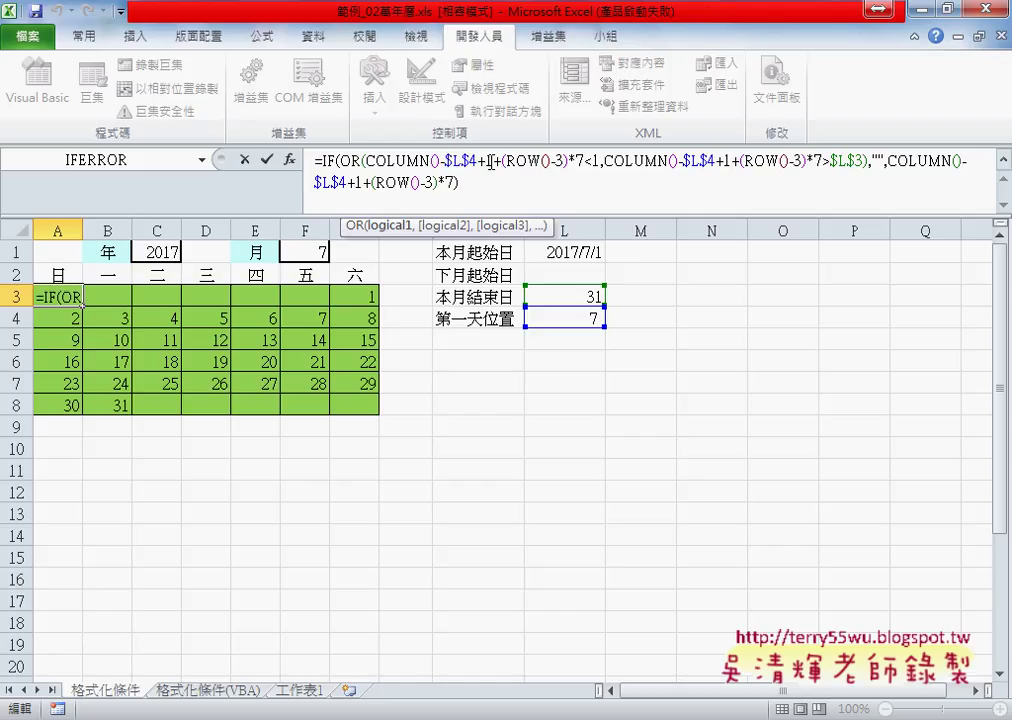
double_click(460, 162)
left_click(244, 159)
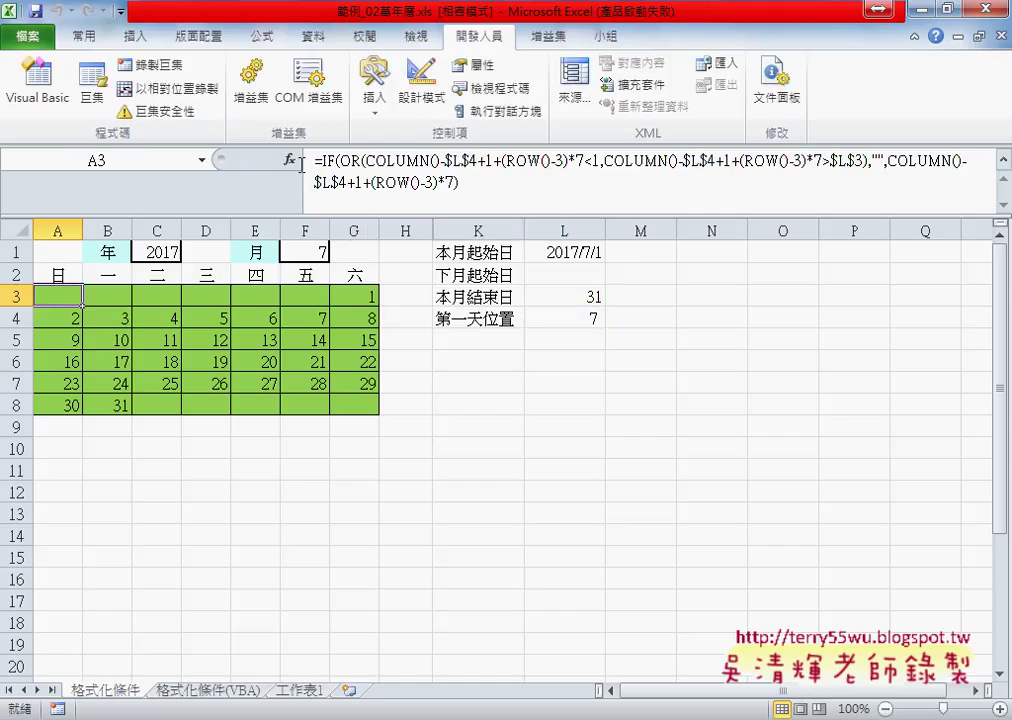
- From the 格式化條件(VBA) sheet's editor, make 萬年曆2's Cells line subtract range("L4") after j
left_click(200, 690)
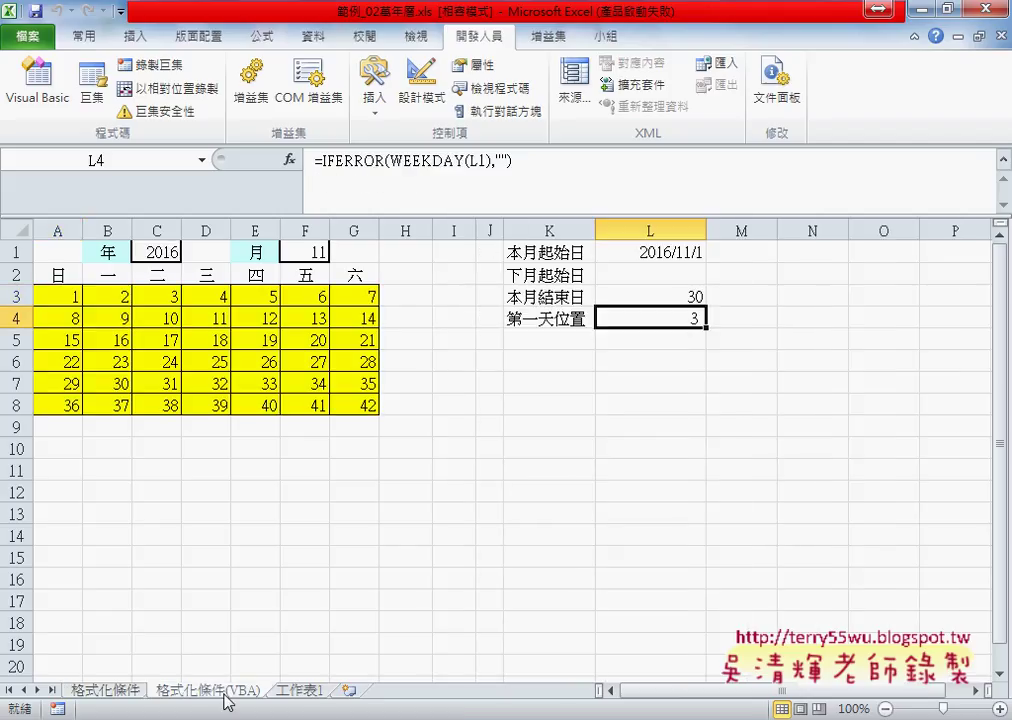
key("alt+F11")
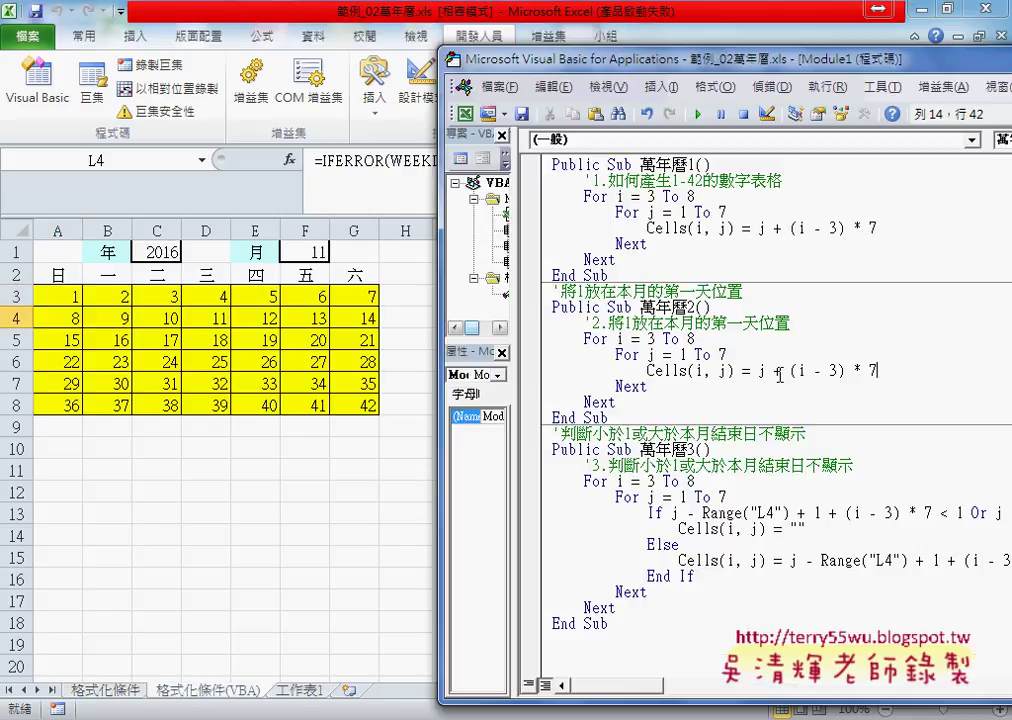
left_click(766, 371)
key("Right")
type("-")
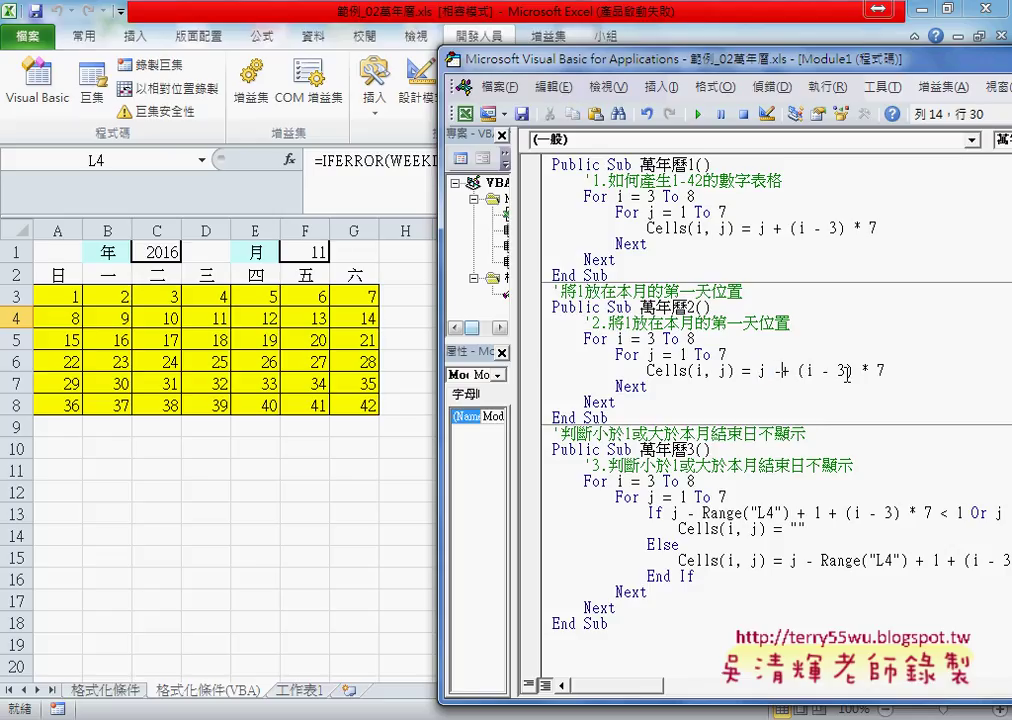
mouse_move(440, 352)
left_mouse_down()
mouse_move(694, 352)
mouse_move(598, 335)
mouse_move(326, 333)
left_mouse_up()
type("ra")
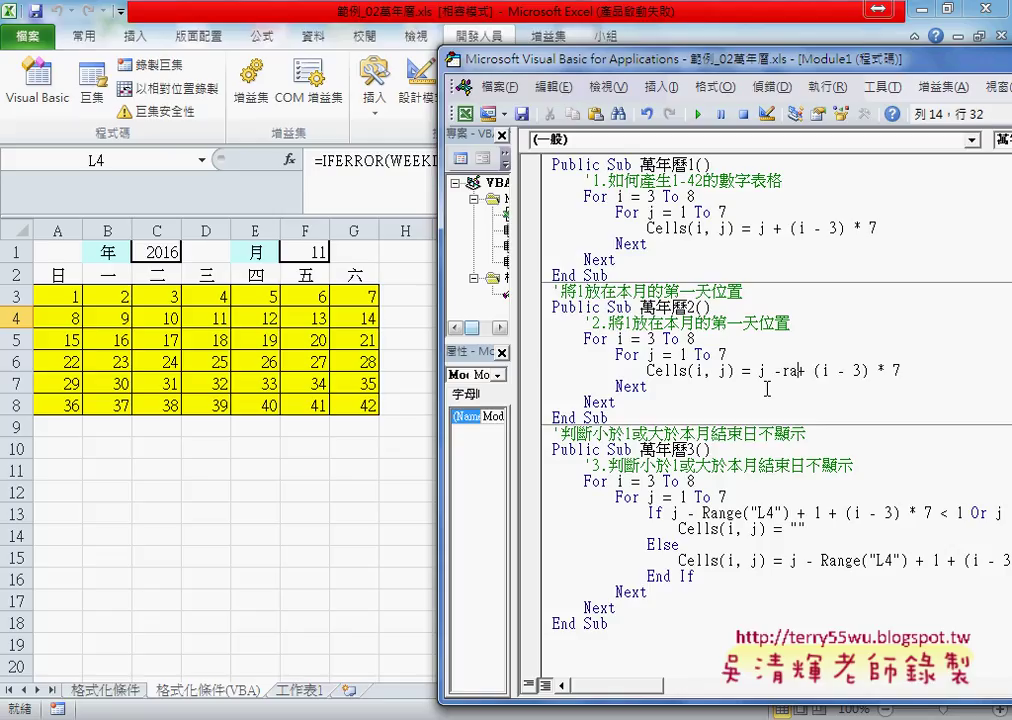
type("nge")
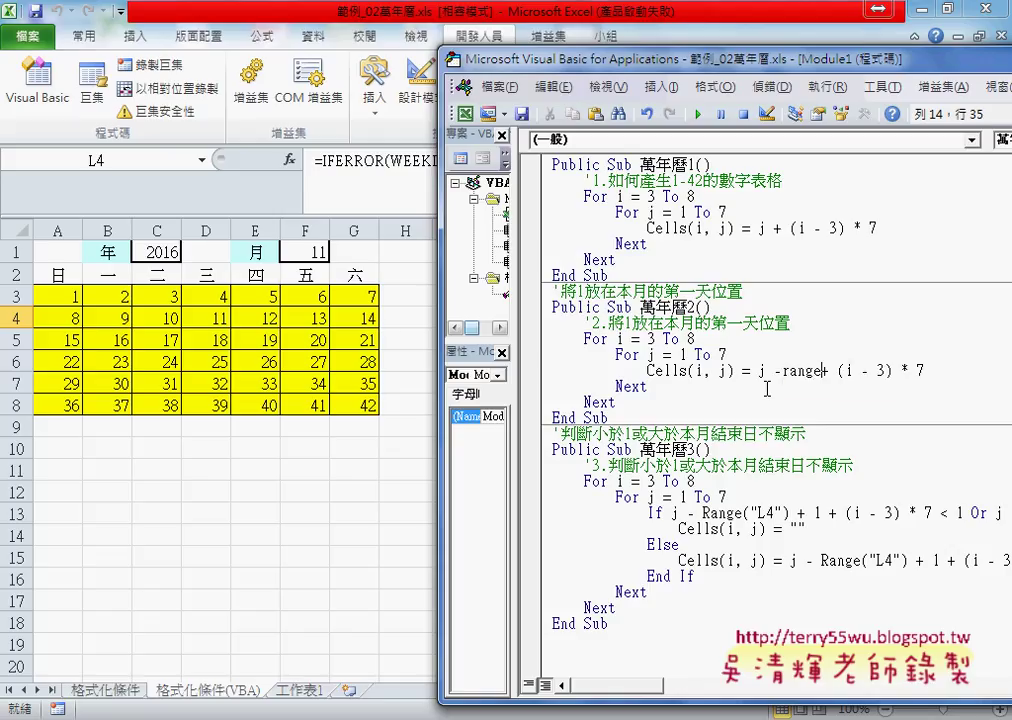
type("(\"")
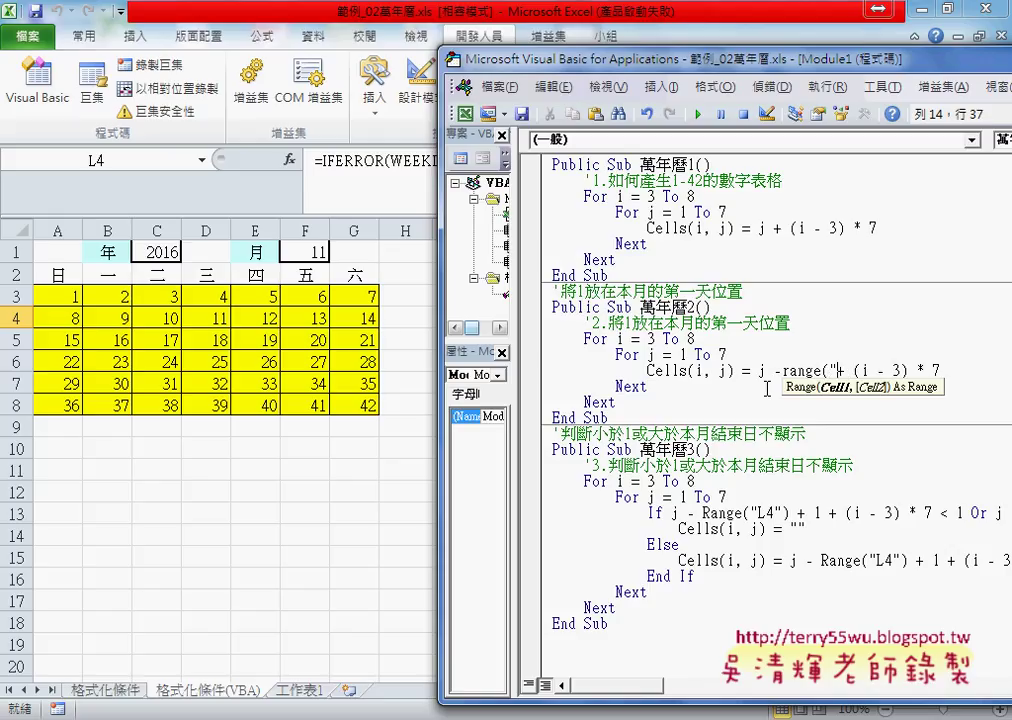
type("L")
type("4\")")
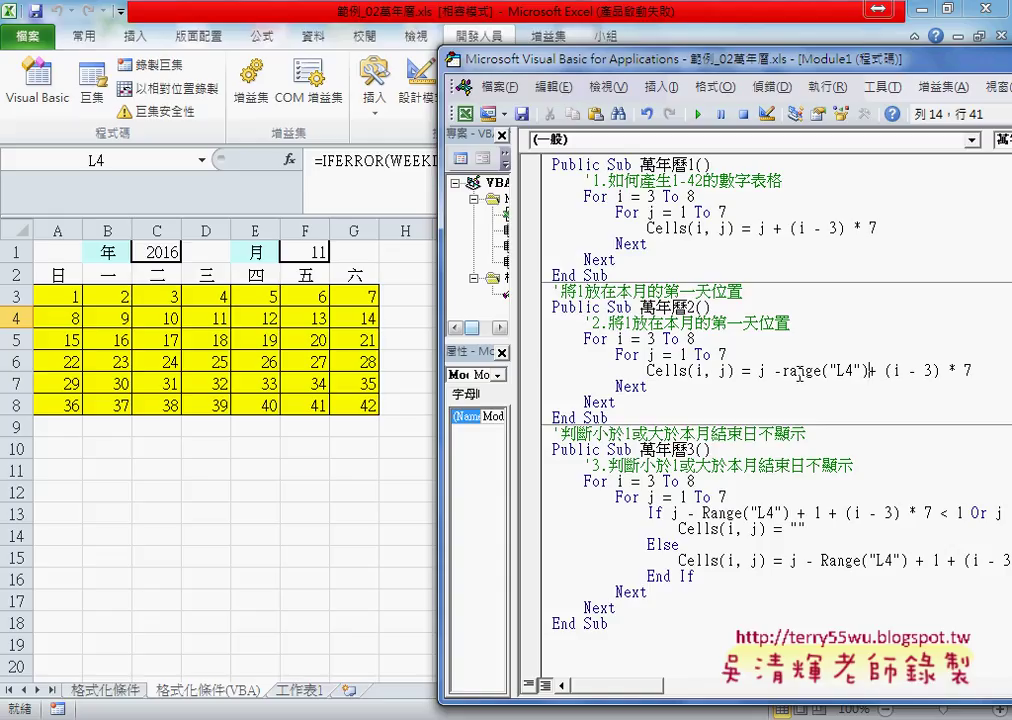
- Add + 1 after Range("L4") so the line reads j - Range("L4") + 1 + (i - 3) * 7
left_click_drag(783, 371, 867, 372)
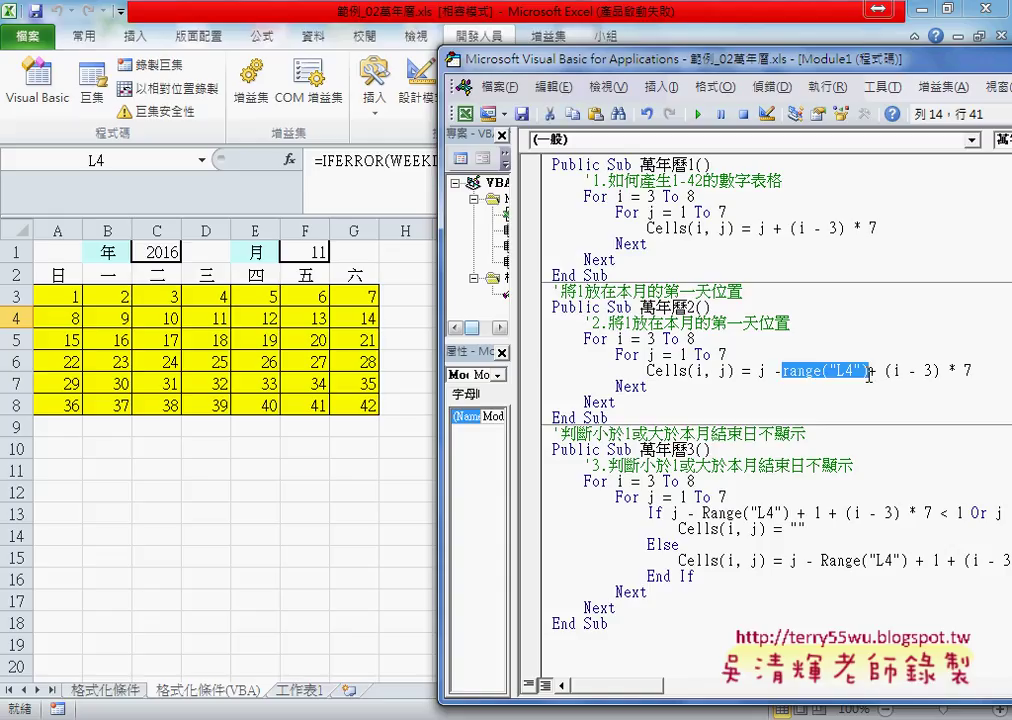
left_click(869, 374)
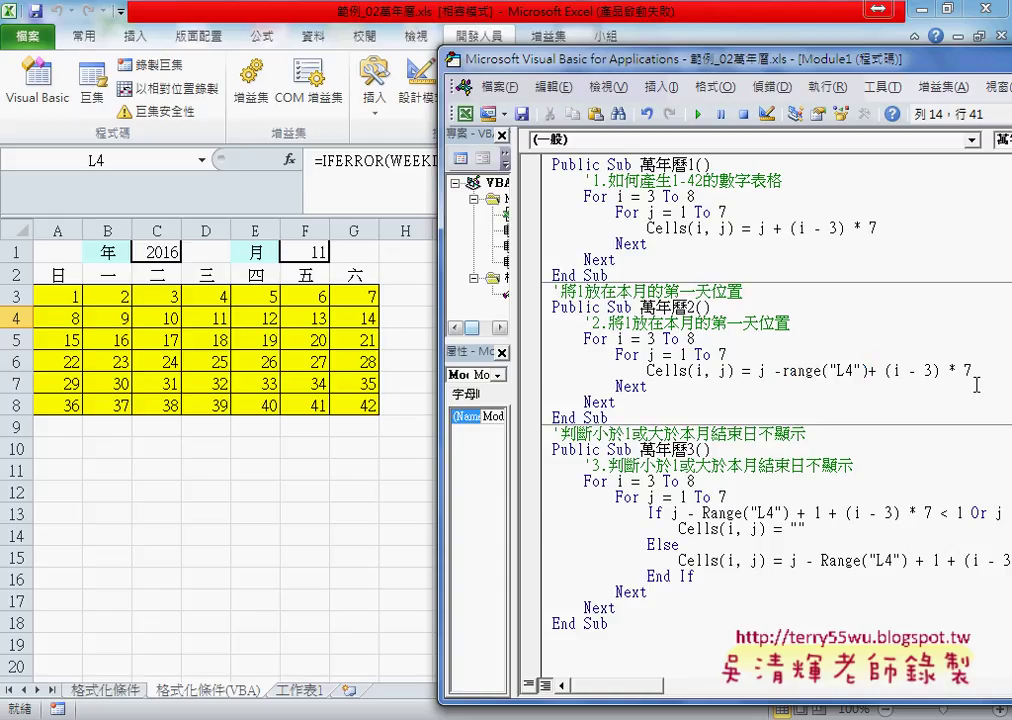
type("+ ")
type("1")
left_click(926, 465)
left_click_drag(788, 368, 908, 372)
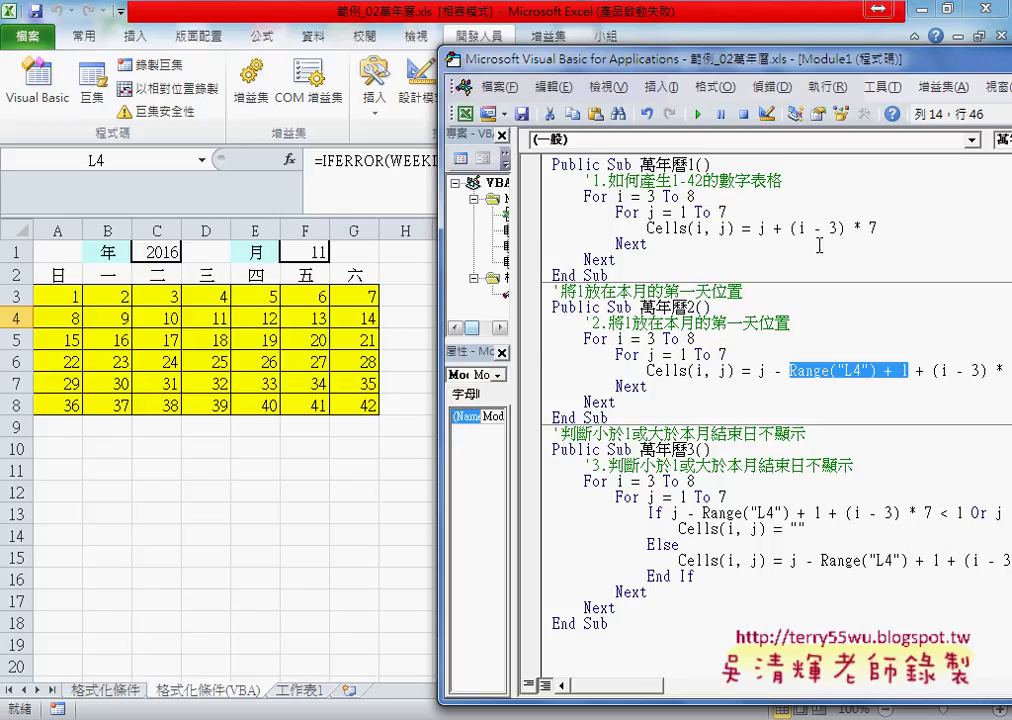
- Run 萬年曆2 so the grid shows -1 to 40 with 1 under 二, then review its Range("L4") + 1 offset
left_click(705, 120)
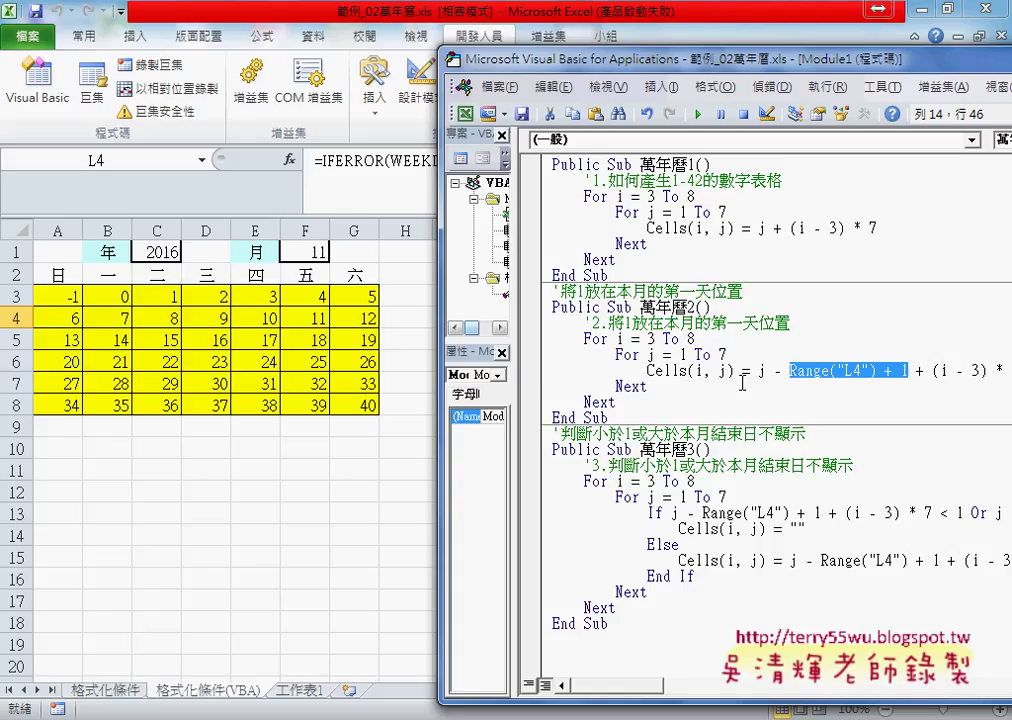
double_click(672, 307)
left_click_drag(790, 371, 908, 371)
- On 格式化條件, examine A3's IF(OR…) conditions that blank days below 1 or above $L$3
left_click(120, 690)
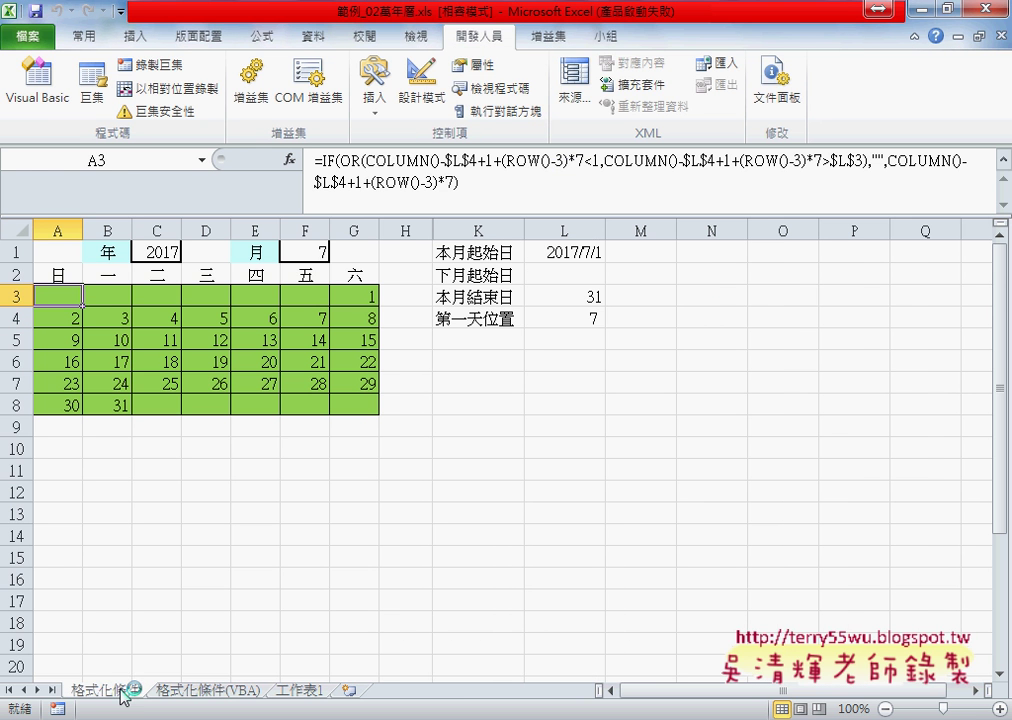
left_click_drag(366, 160, 584, 162)
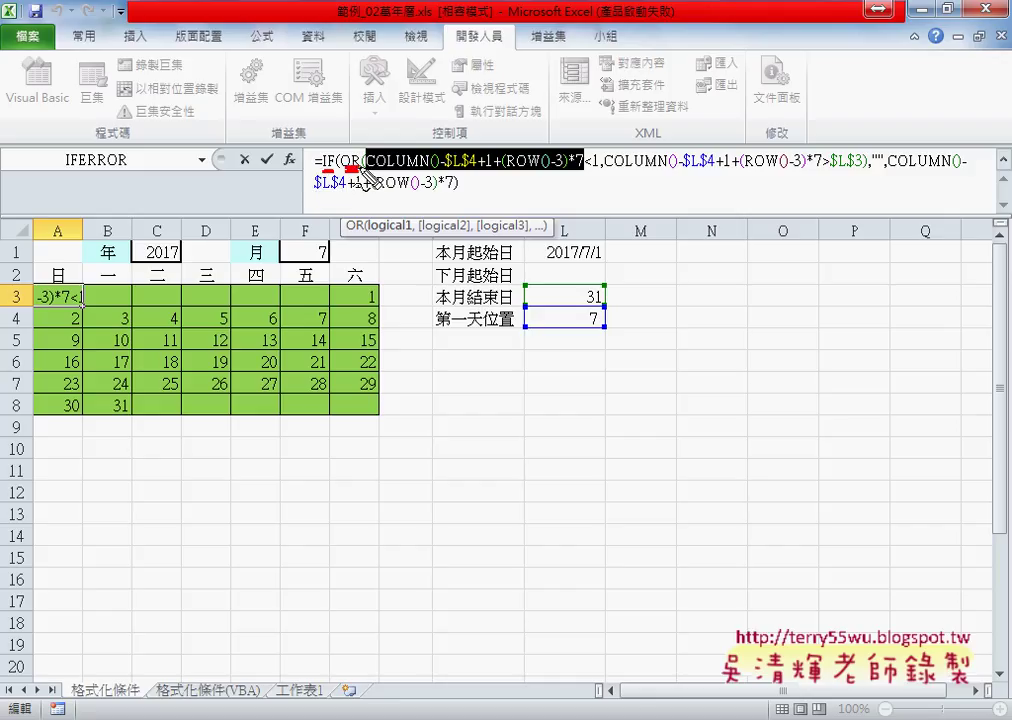
left_click_drag(366, 172, 600, 174)
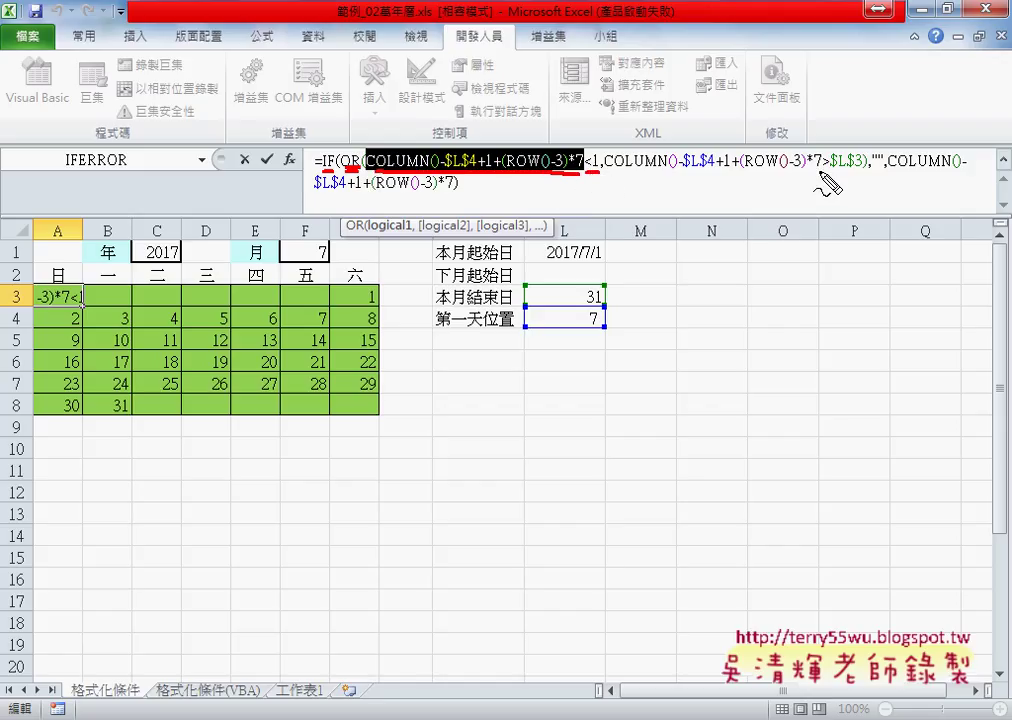
mouse_move(820, 173)
left_mouse_down()
mouse_move(866, 173)
mouse_move(856, 176)
left_mouse_up()
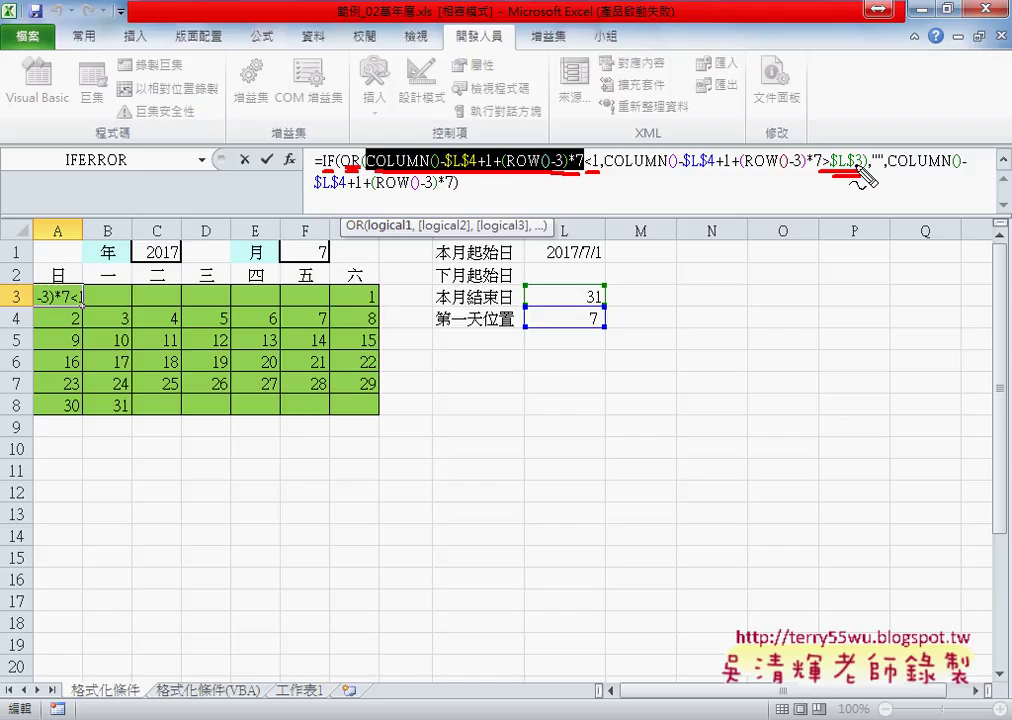
key("Escape")
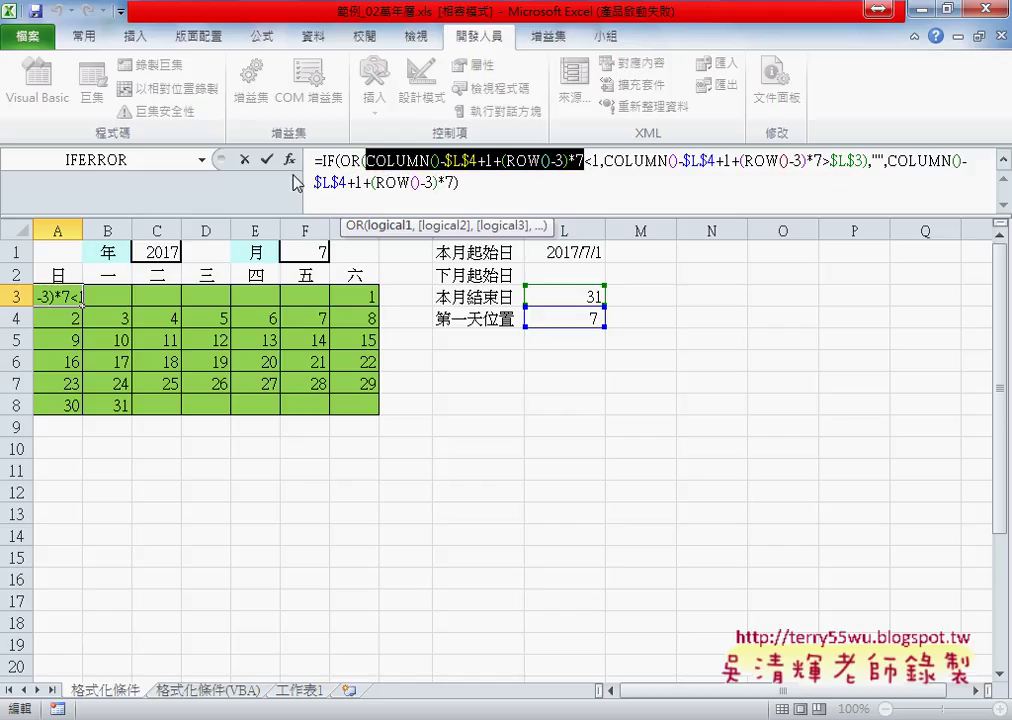
- Leave A3 unchanged, switch to 格式化條件(VBA), and reopen the VBA editor full-screen
left_click(244, 159)
left_click(210, 690)
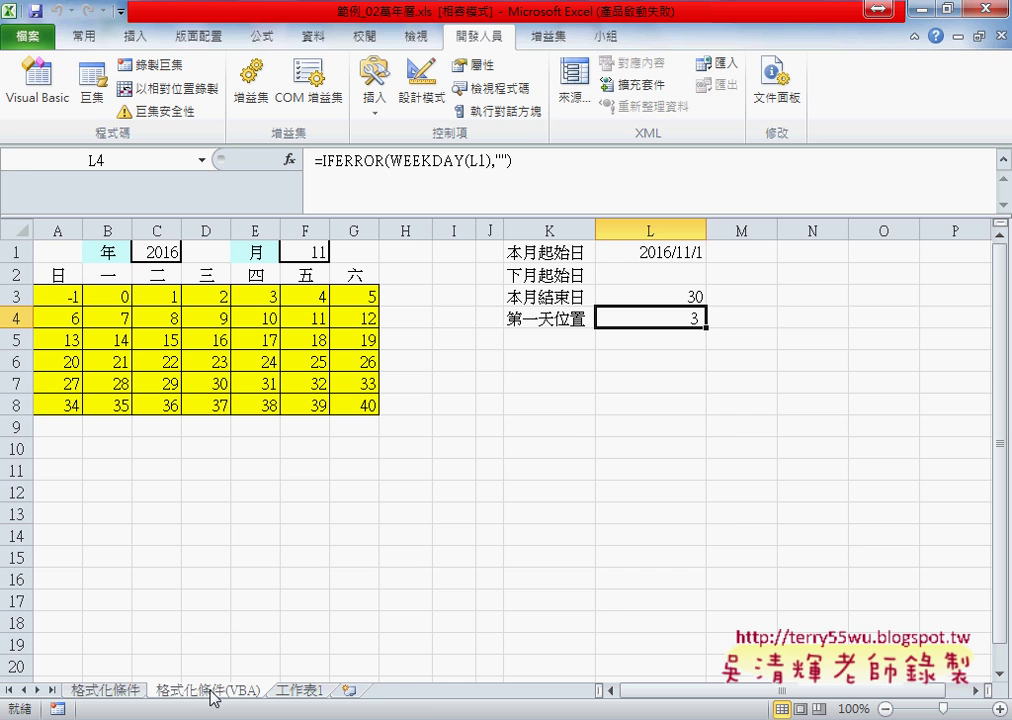
key("alt+F11")
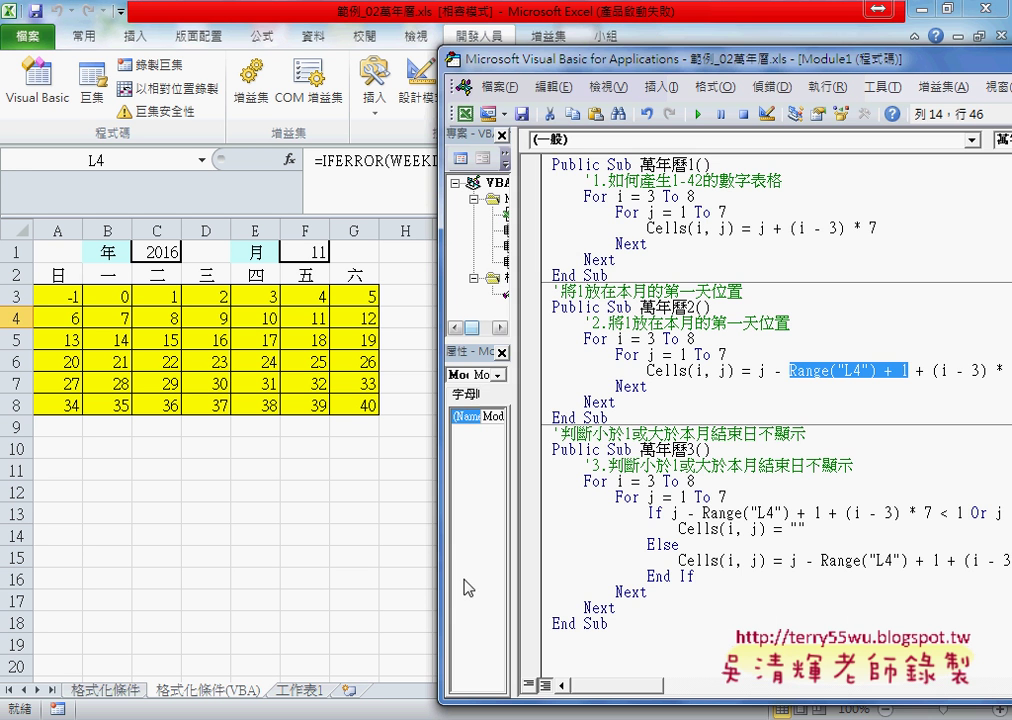
left_click_drag(652, 67, 520, 47)
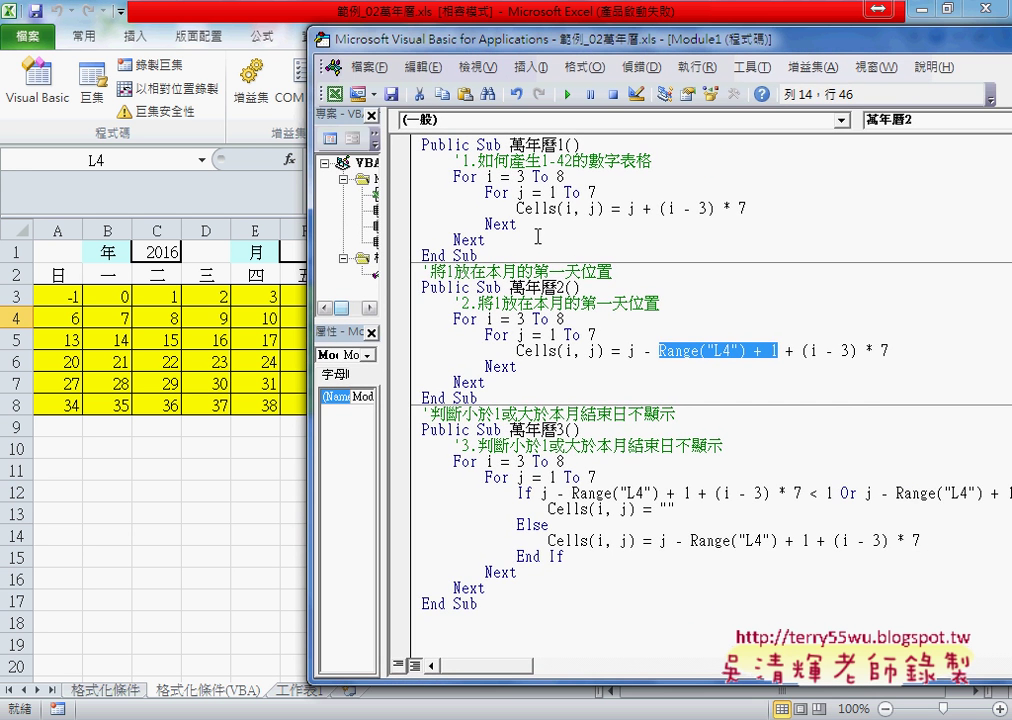
left_click_drag(412, 289, 412, 398)
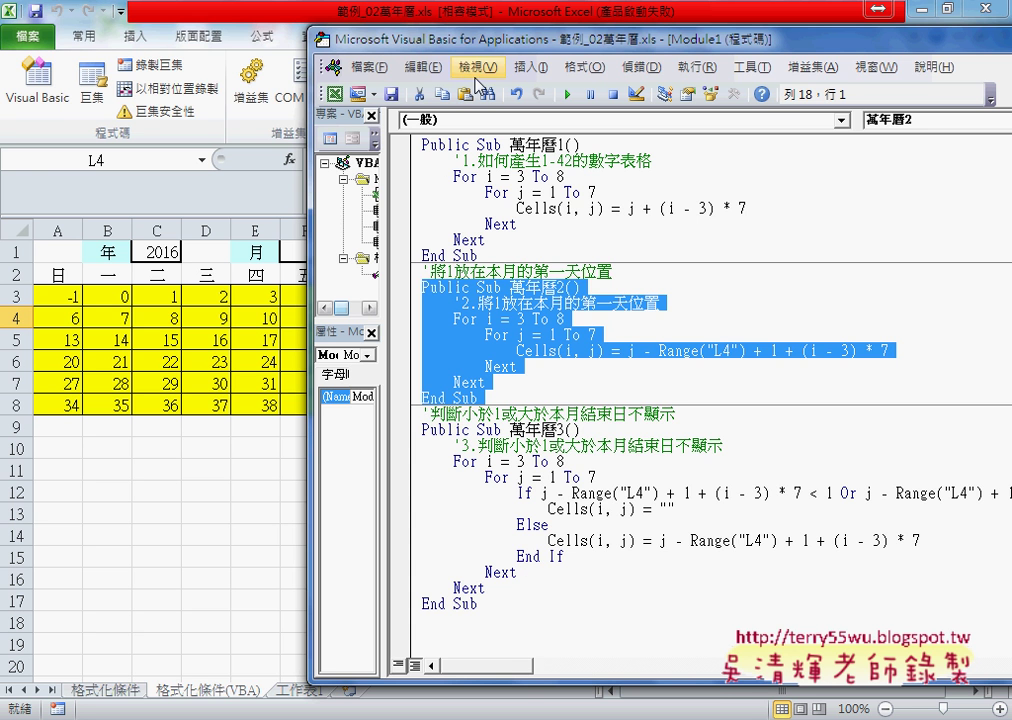
left_click_drag(477, 45, 185, 45)
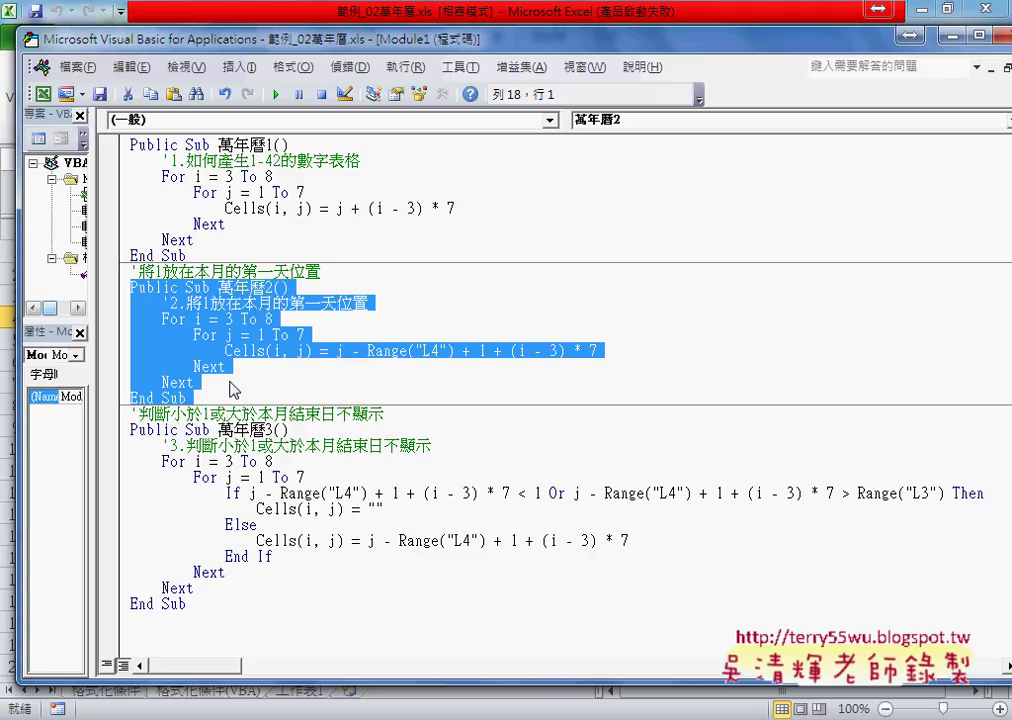
- Select 萬年曆2's For…Next loop for reuse, then select 萬年曆3's If/Else loop body
key("Right")
left_click(231, 381)
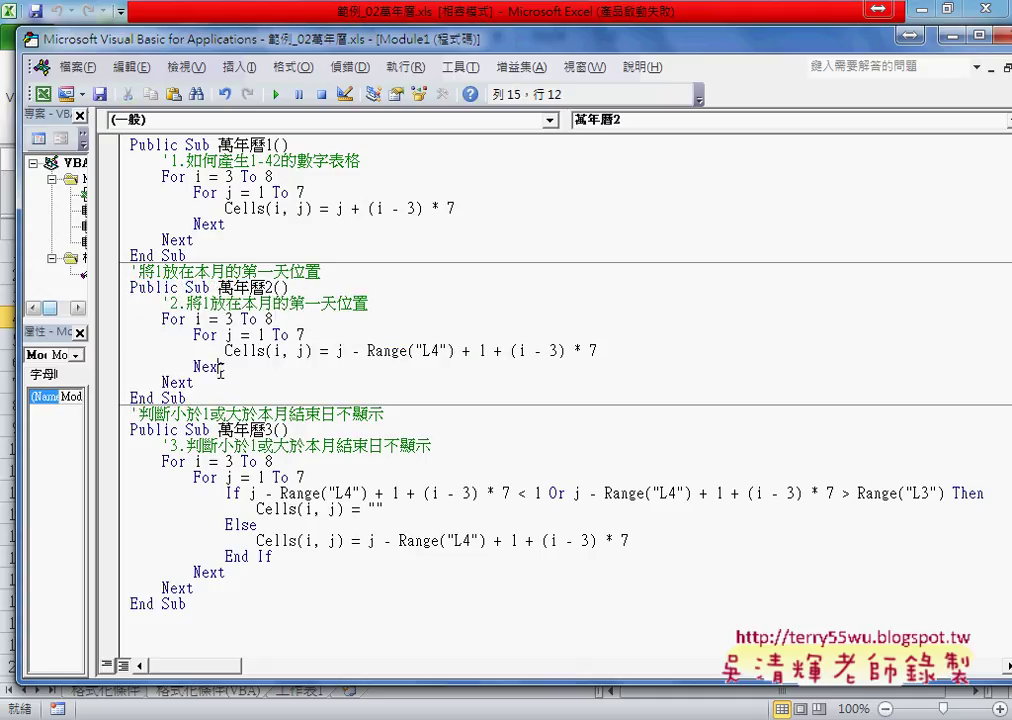
mouse_move(231, 381)
left_mouse_down()
mouse_move(114, 314)
mouse_move(116, 322)
left_mouse_up()
key("ctrl+c")
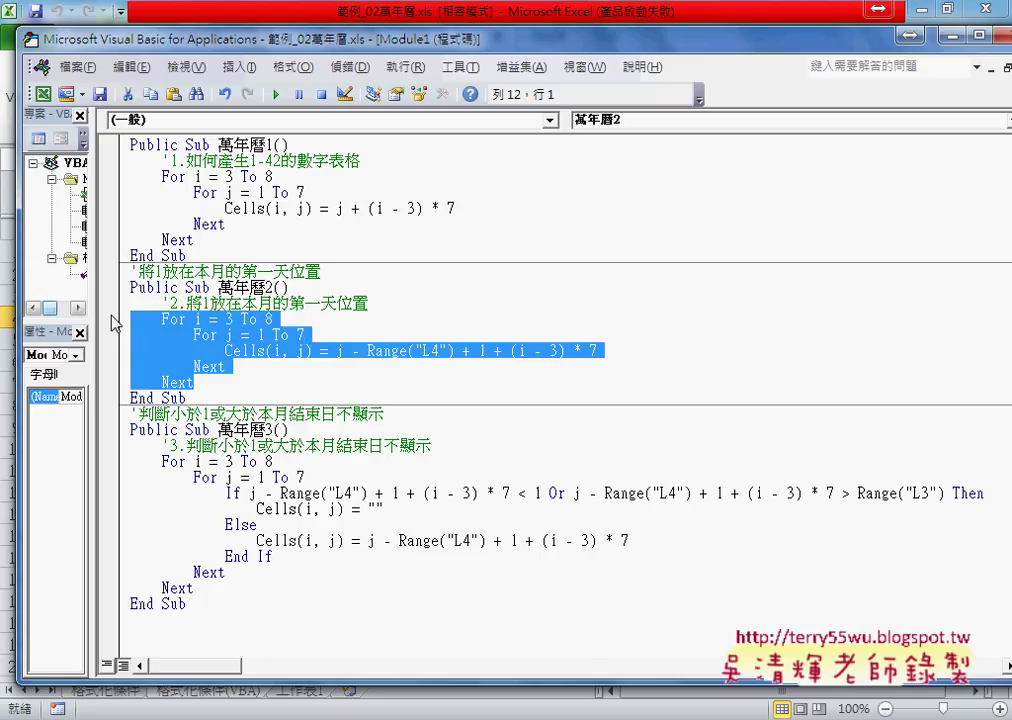
left_click_drag(206, 590, 128, 463)
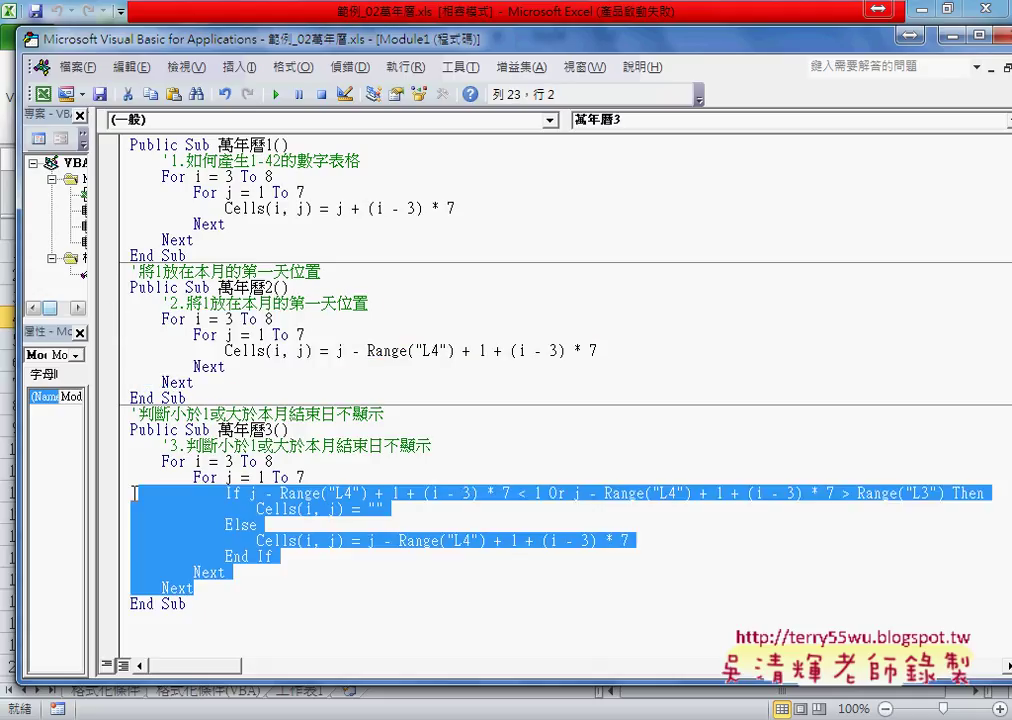
- Replace 萬年曆3's If/Else block with 萬年曆2's loop and add an indented line under For j = 1 To 7
key("ctrl+v")
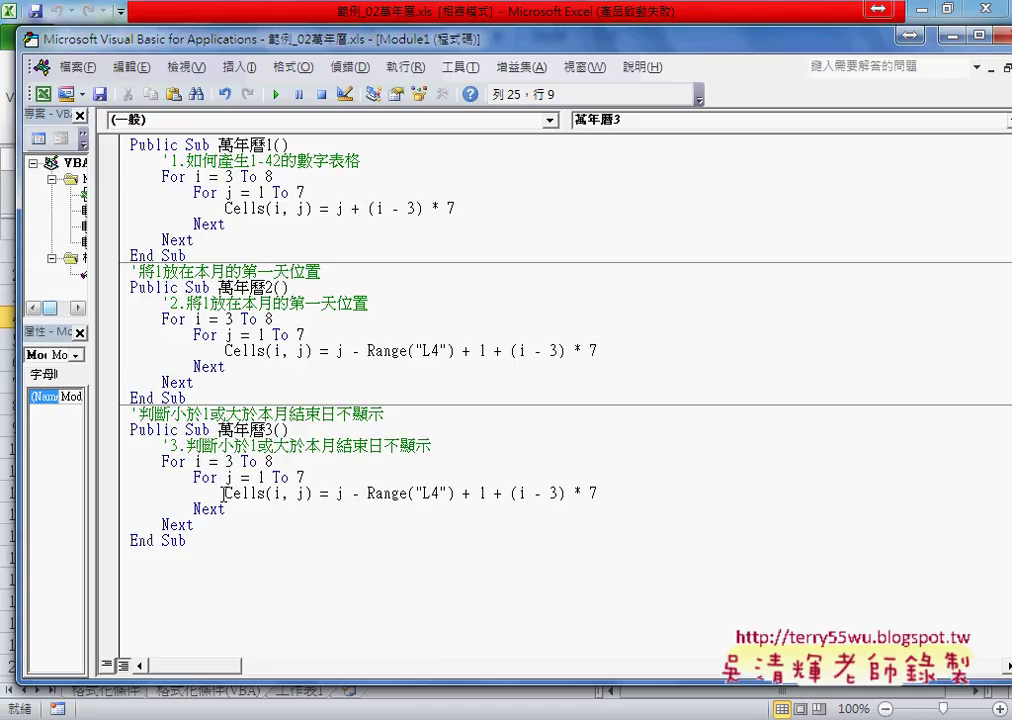
left_click(329, 481)
key("Return")
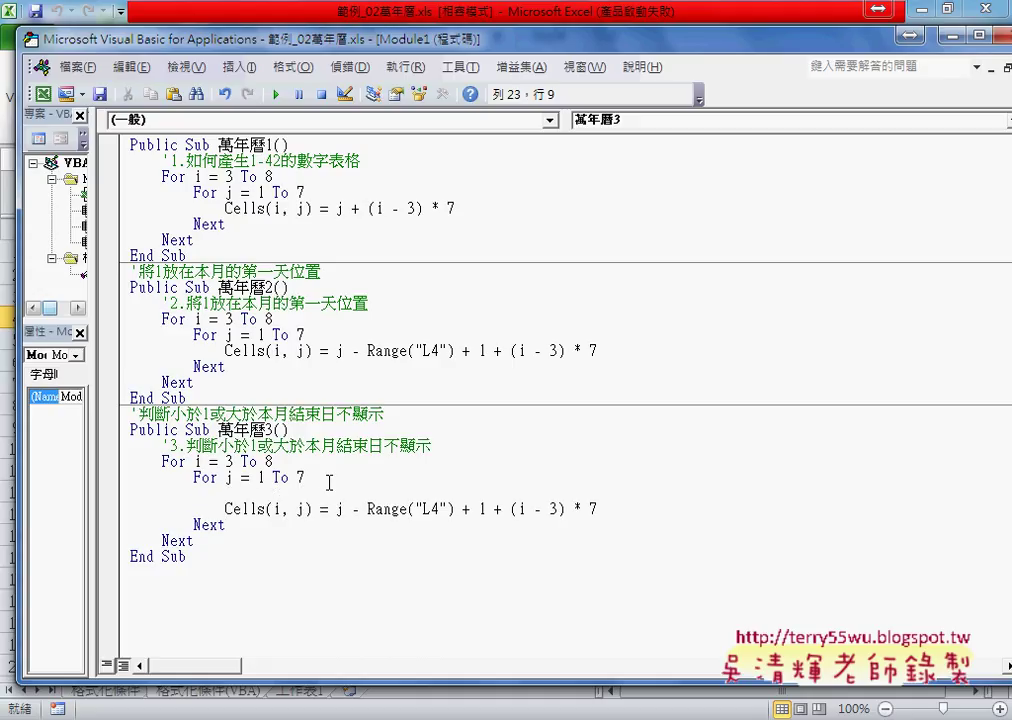
key("Tab")
- Start an "if" on the new line, dismiss the compile error, and select the Cells day expression
left_click(211, 477)
left_click(237, 497)
type("i")
type("f")
left_click(336, 510)
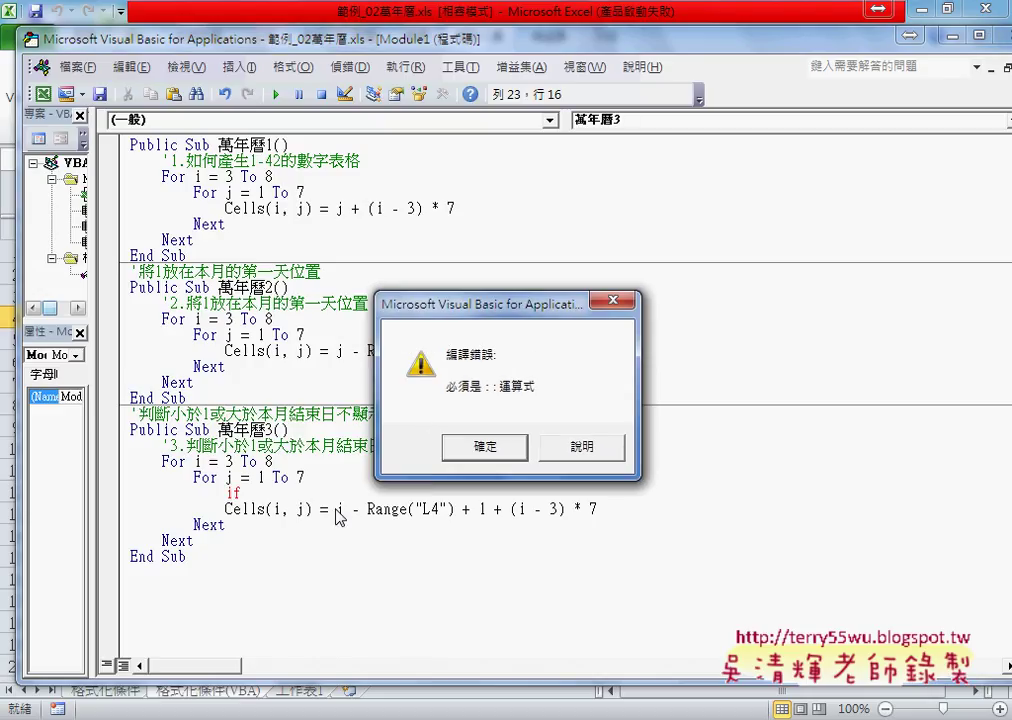
key("Return")
left_click_drag(337, 510, 597, 510)
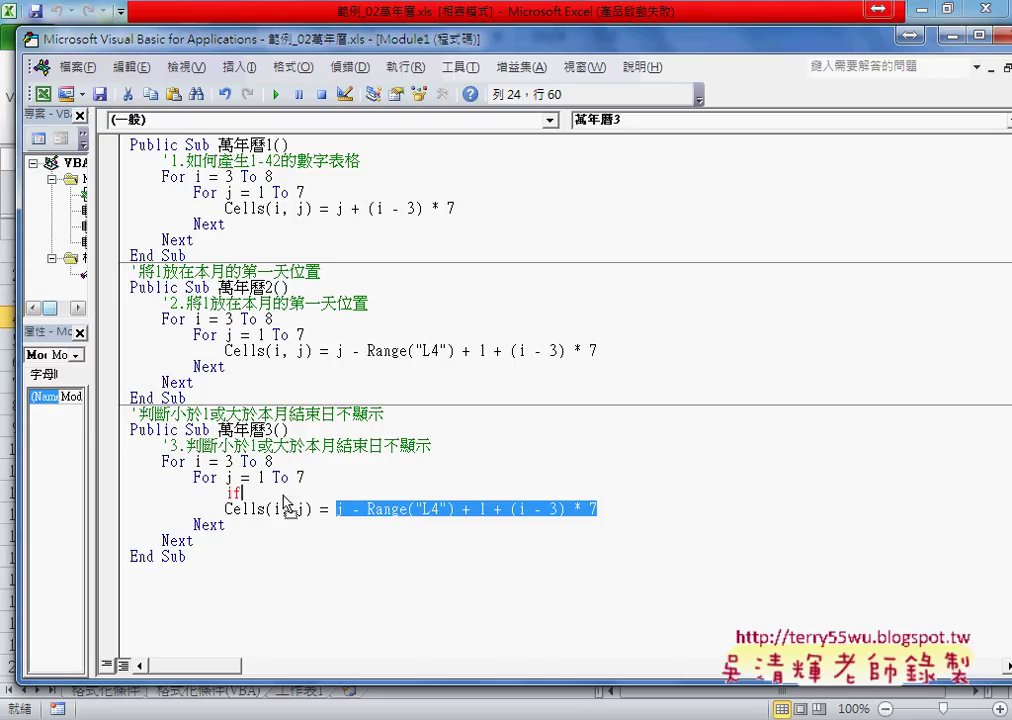
- Copy the day expression onto the If line and append "<1 or"
left_click_drag(283, 502, 243, 493)
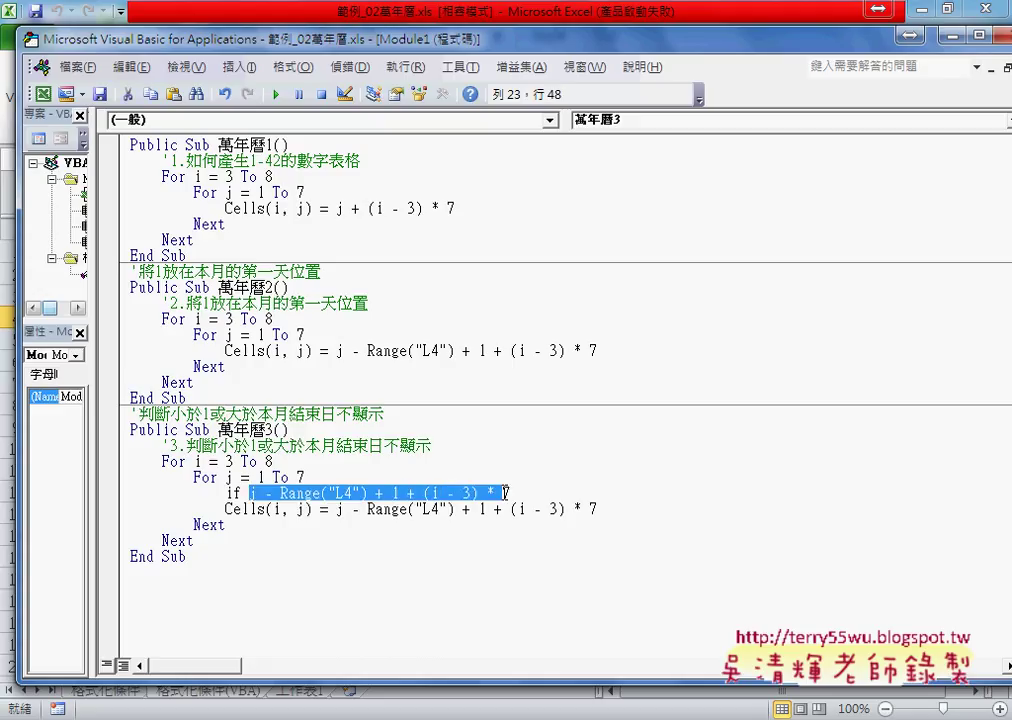
left_click_drag(251, 493, 510, 493)
left_click(557, 493)
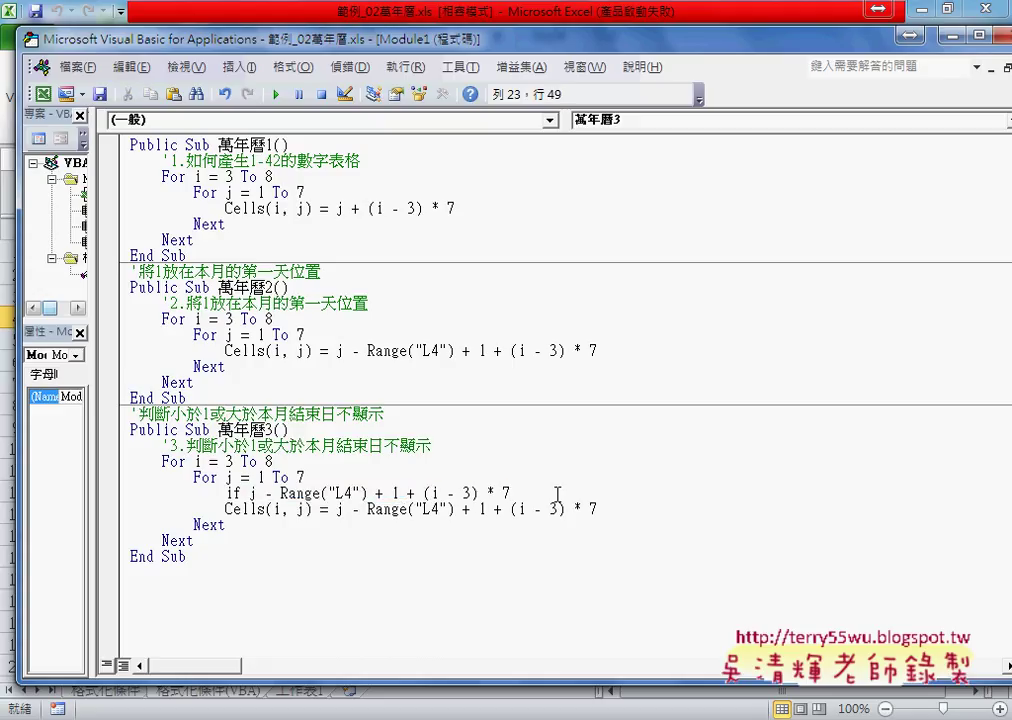
type("<1")
type(" or")
- Copy the day expression after Or and finish the line with >range("L3") then
double_click(502, 492)
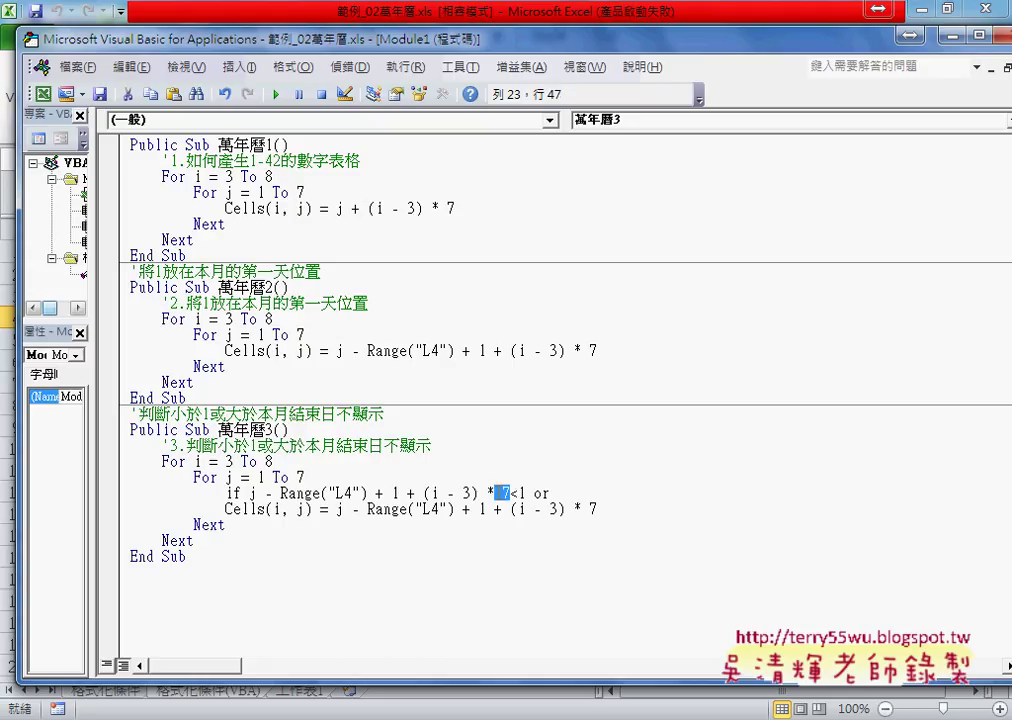
left_click_drag(502, 492, 253, 499)
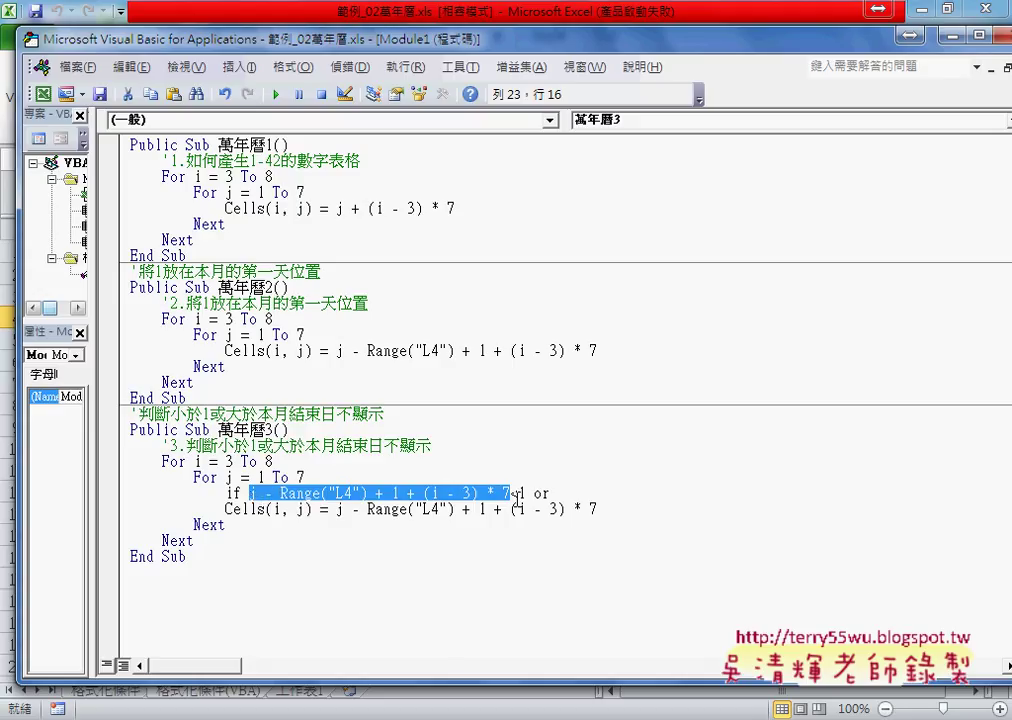
left_click_drag(526, 492, 250, 493)
left_click(405, 493)
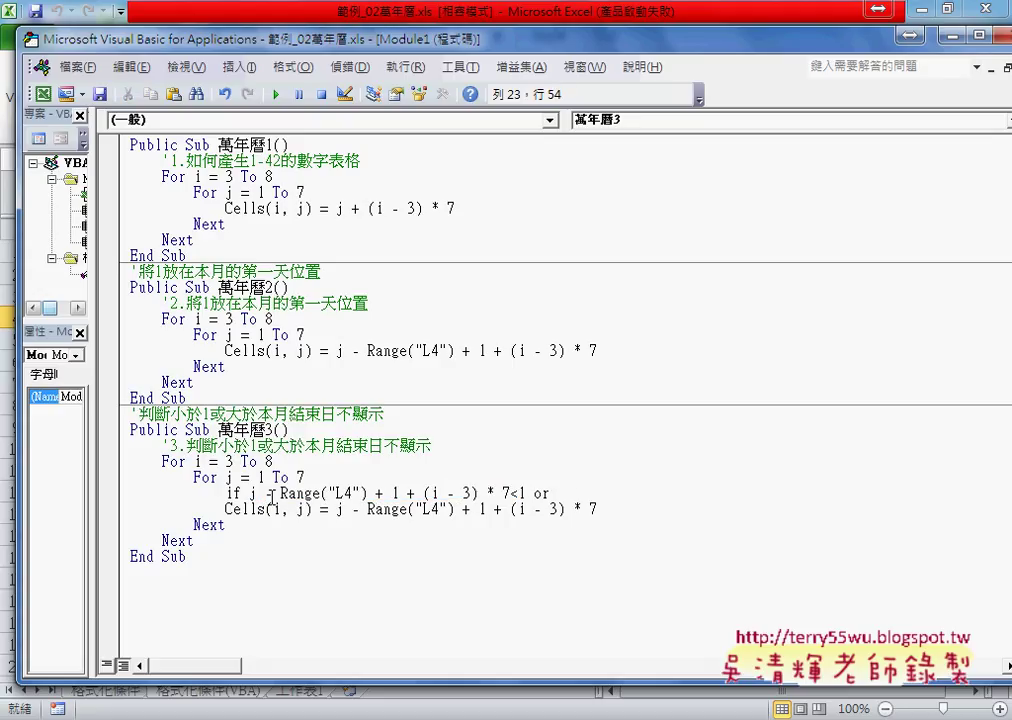
left_click_drag(250, 493, 510, 493)
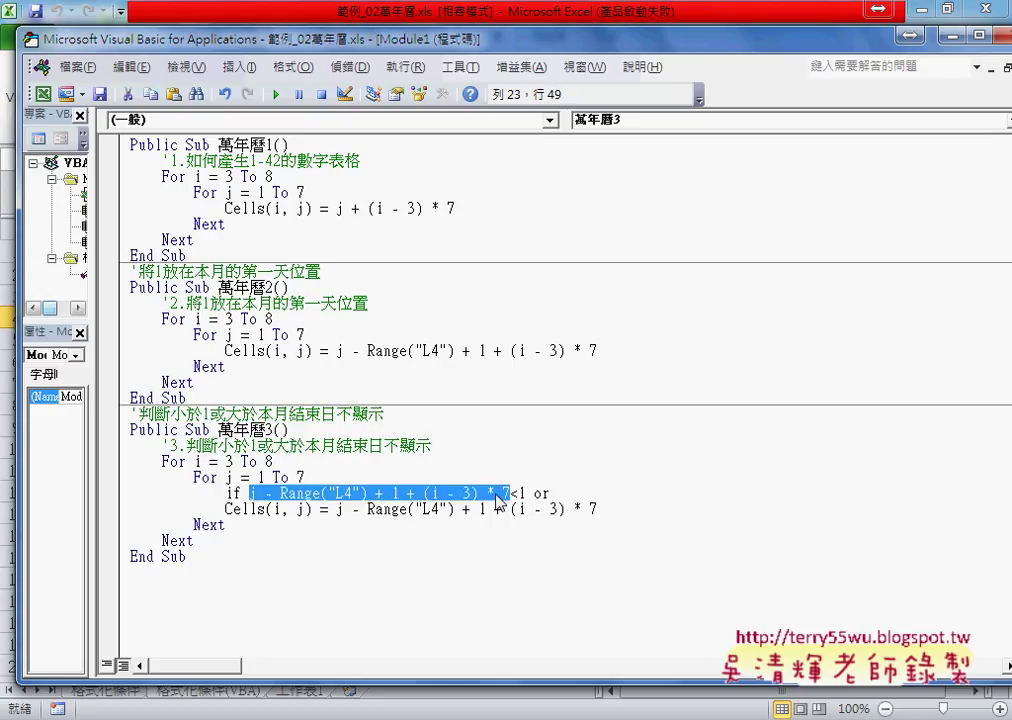
left_click_drag(575, 500, 577, 502)
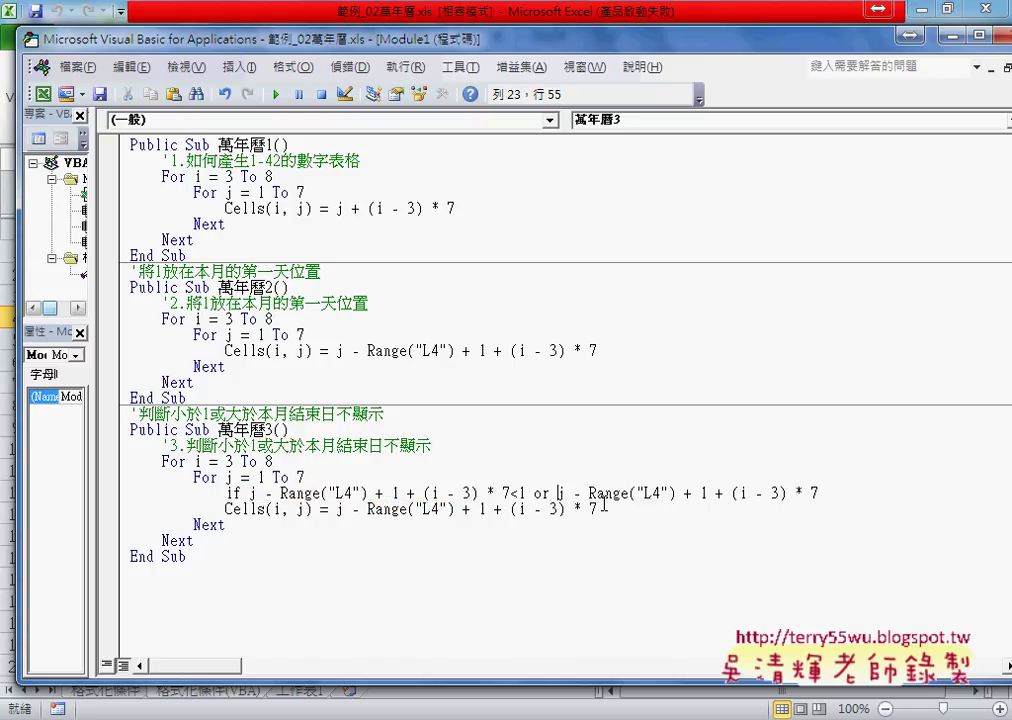
left_click(872, 500)
type(">")
type("ra")
type("nge(")
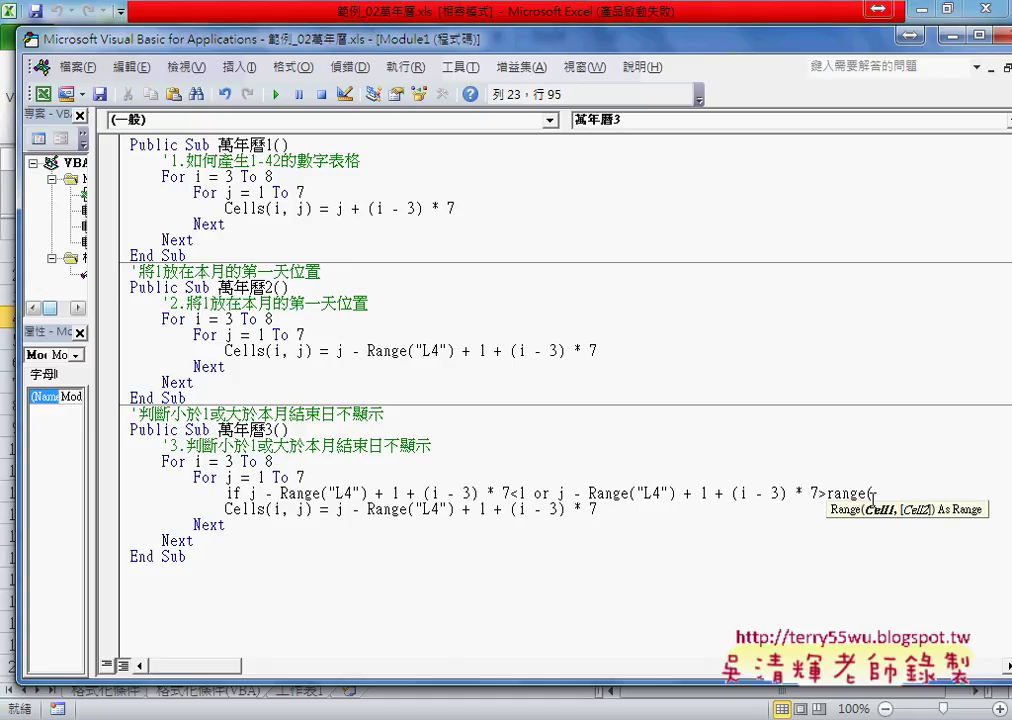
type("\"L3")
type("\")")
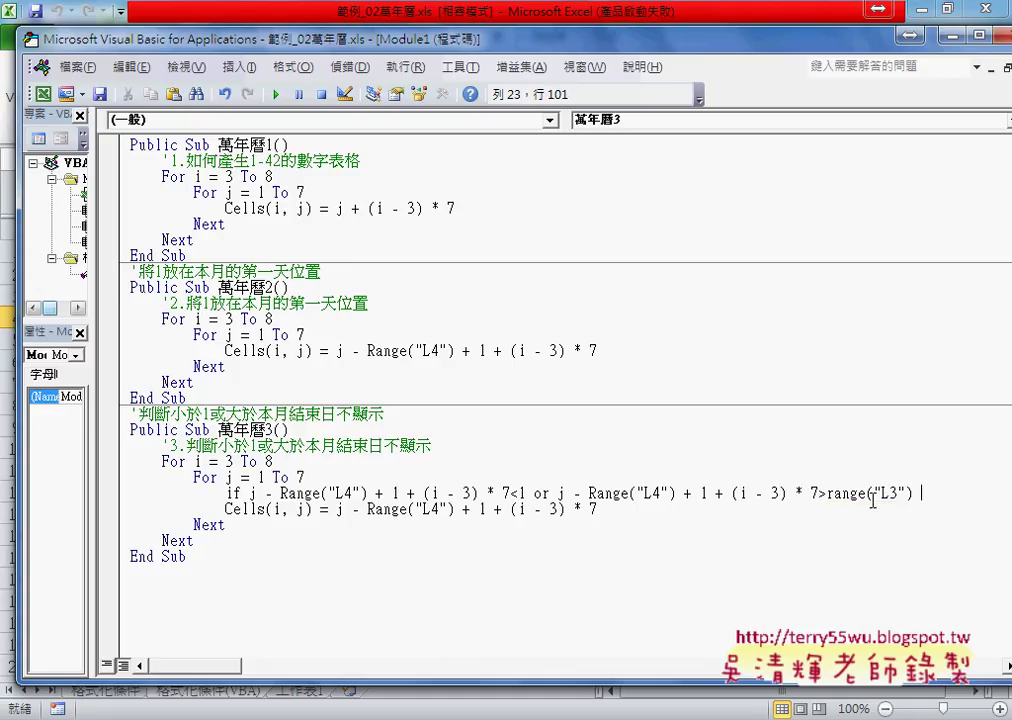
type(" th")
type("en")
key("Return")
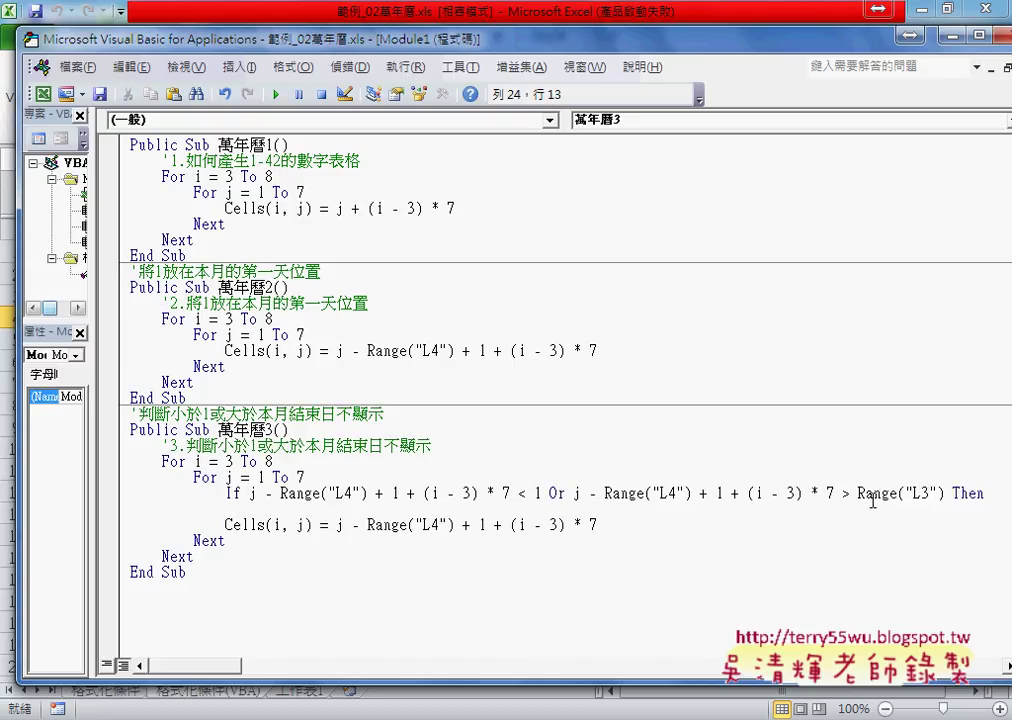
- Add Else and End If lines below the If line in 萬年曆3
key("Return")
type("e")
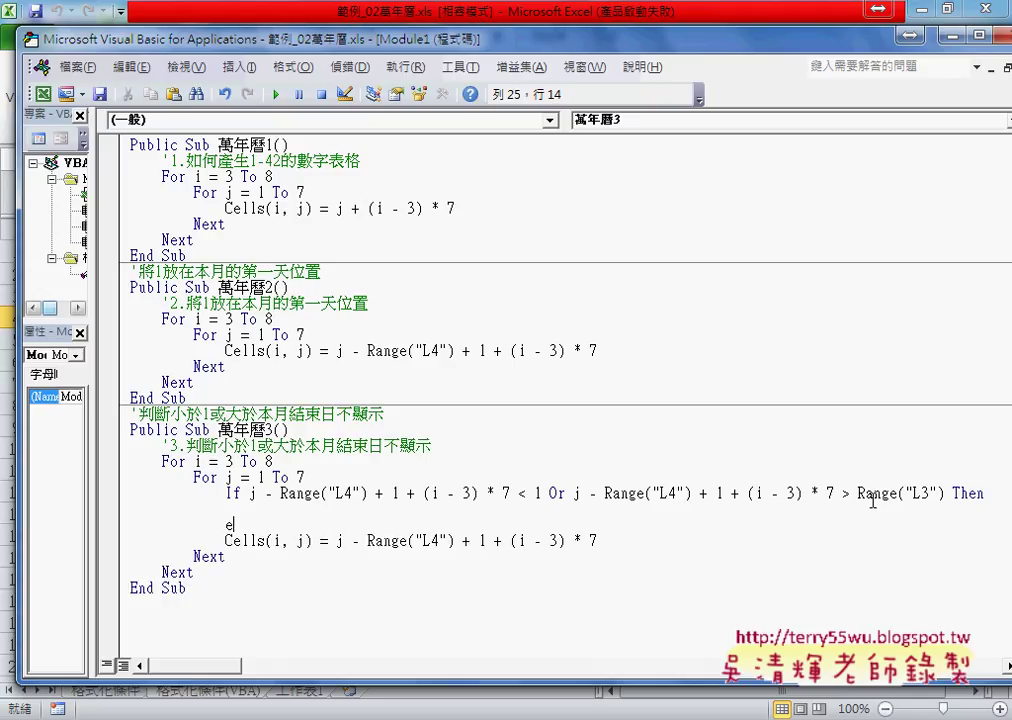
type("lse")
key("Return")
key("Return")
type("en")
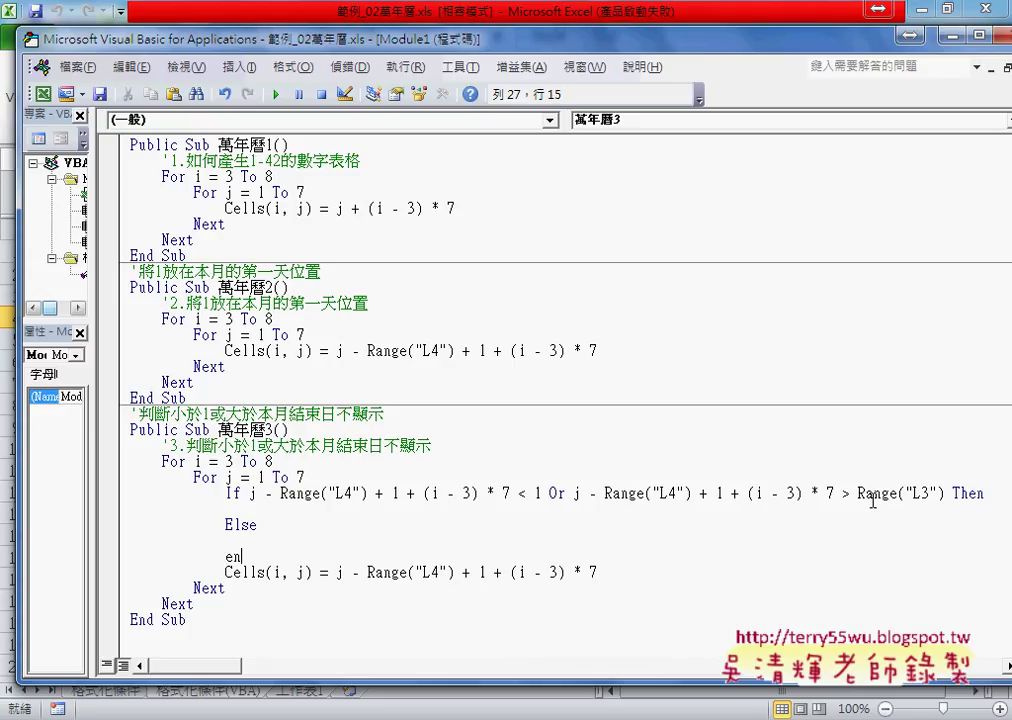
type("d if")
left_click(678, 571)
- Move the Cells(i, j) assignment between Else and End If, then show the worksheet beside the code
left_click_drag(249, 493, 943, 493)
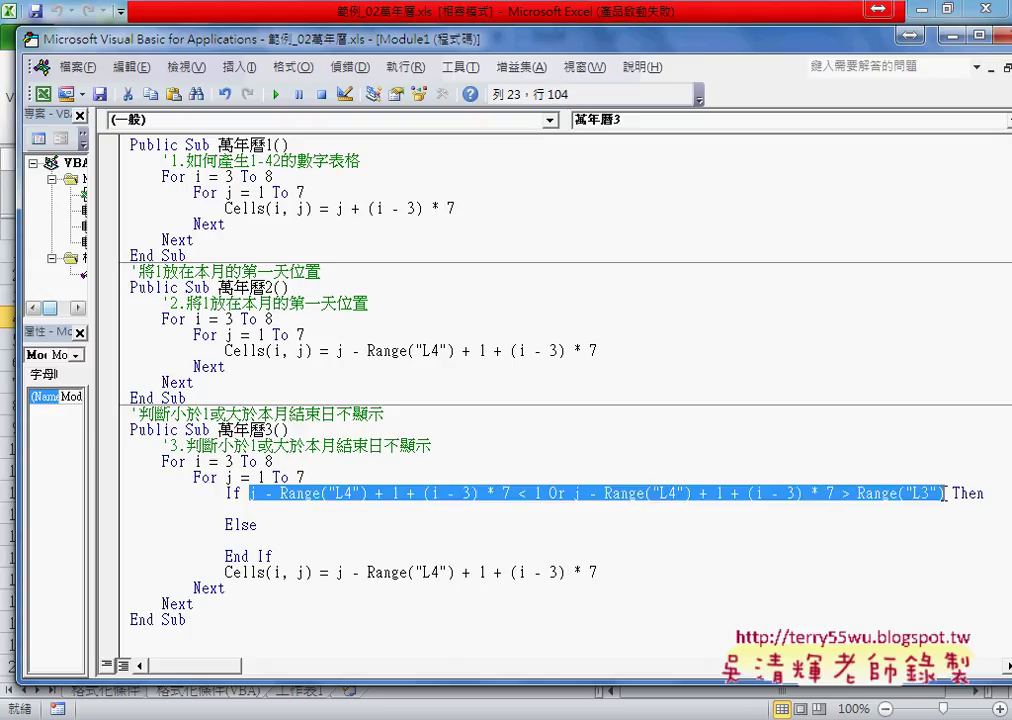
left_click(399, 510)
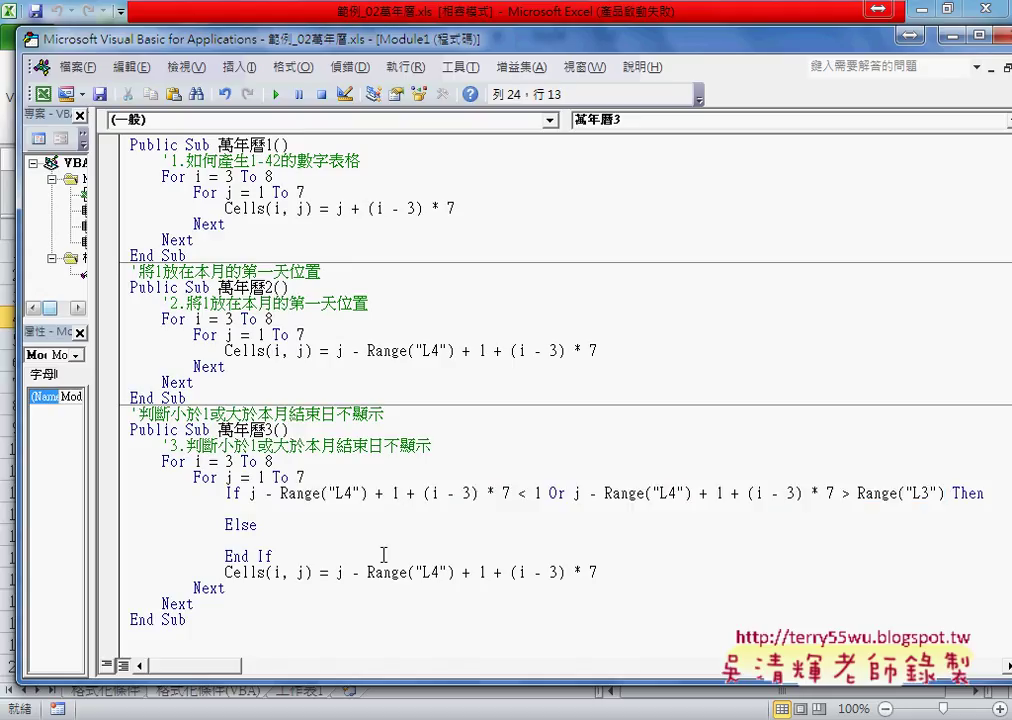
left_click(383, 552)
left_click(608, 572)
left_click_drag(250, 493, 297, 493)
left_click(292, 524)
mouse_move(598, 572)
left_mouse_down()
mouse_move(230, 574)
mouse_move(258, 541)
left_mouse_up()
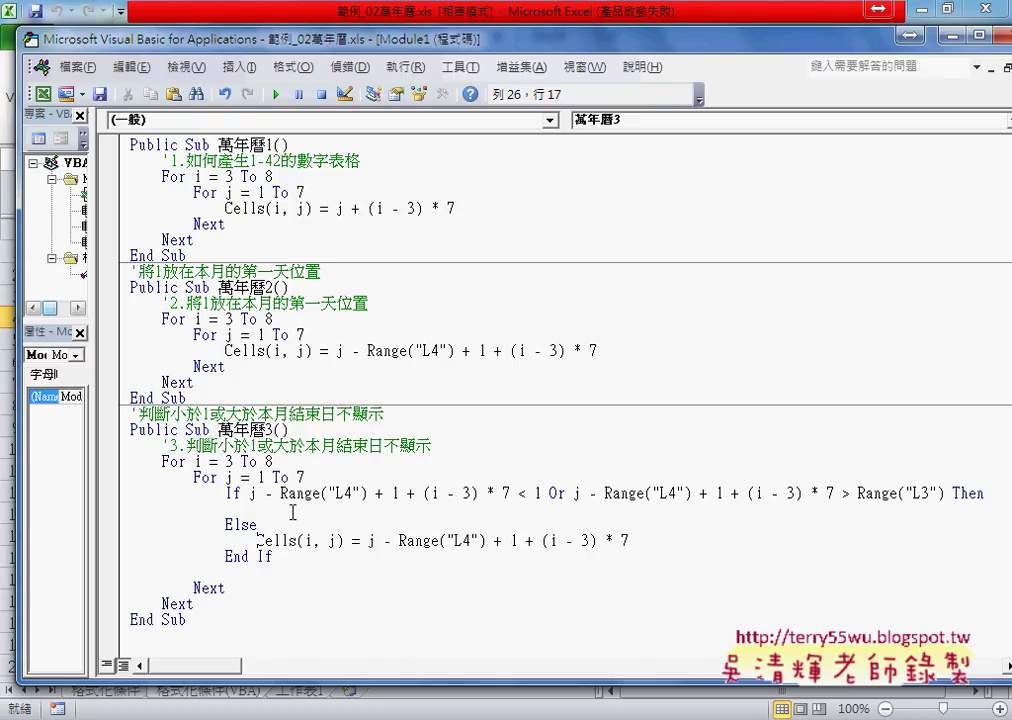
left_click(293, 512)
left_click_drag(374, 40, 778, 37)
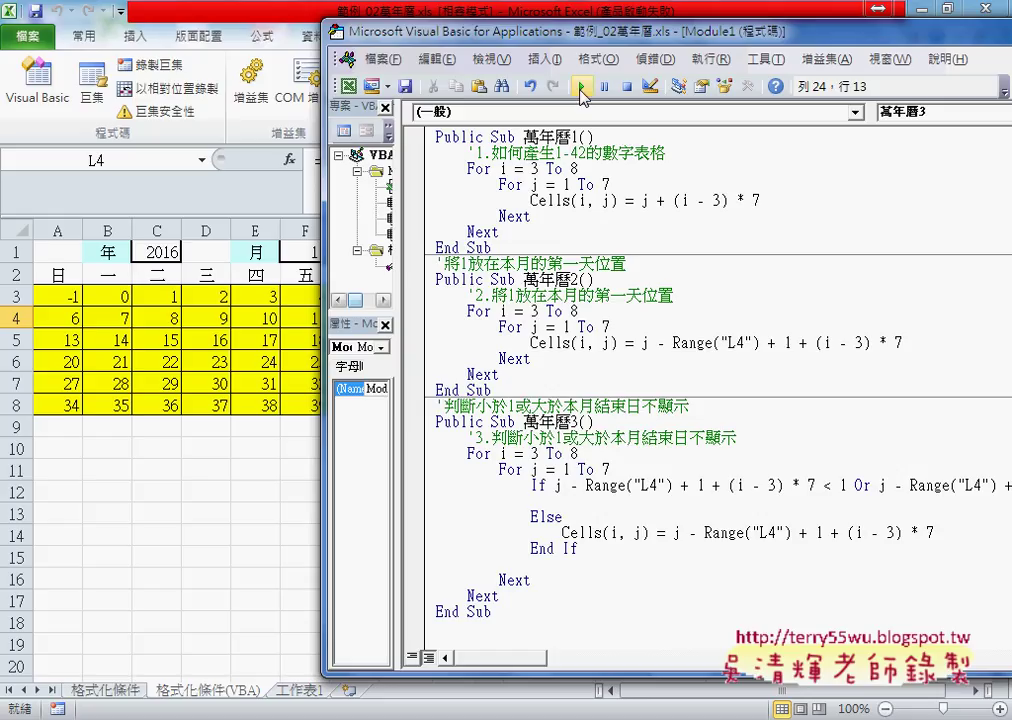
- Clear the calendar numbers from A3:G8 on the worksheet
left_click(596, 530)
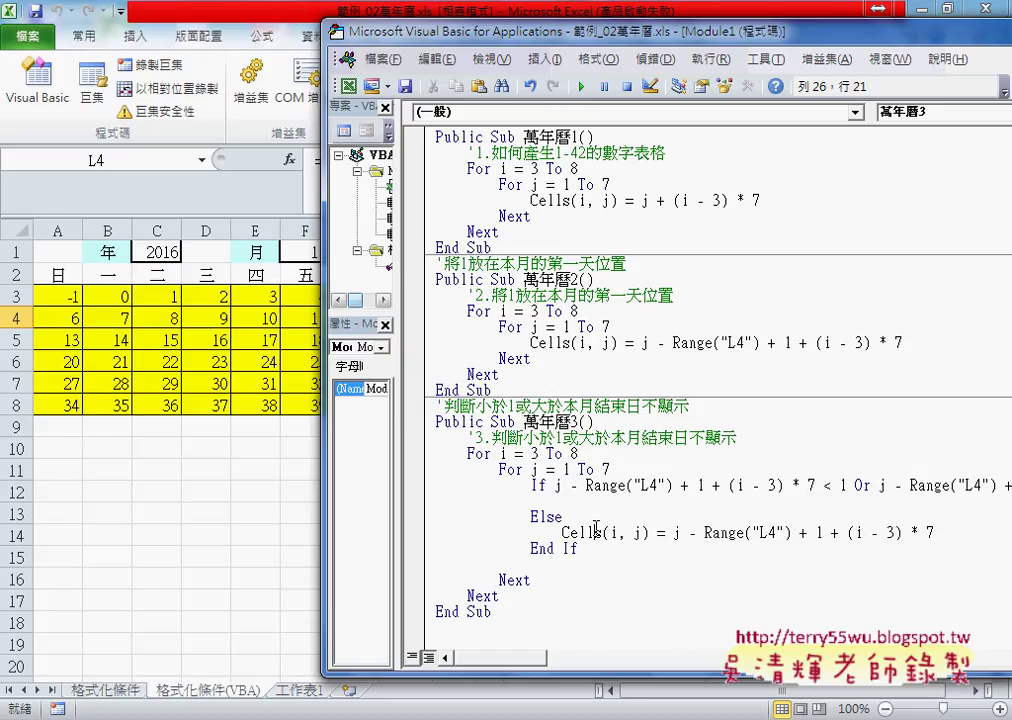
left_click(600, 500)
left_click(599, 342)
left_click(60, 303)
left_click_drag(60, 303, 372, 401)
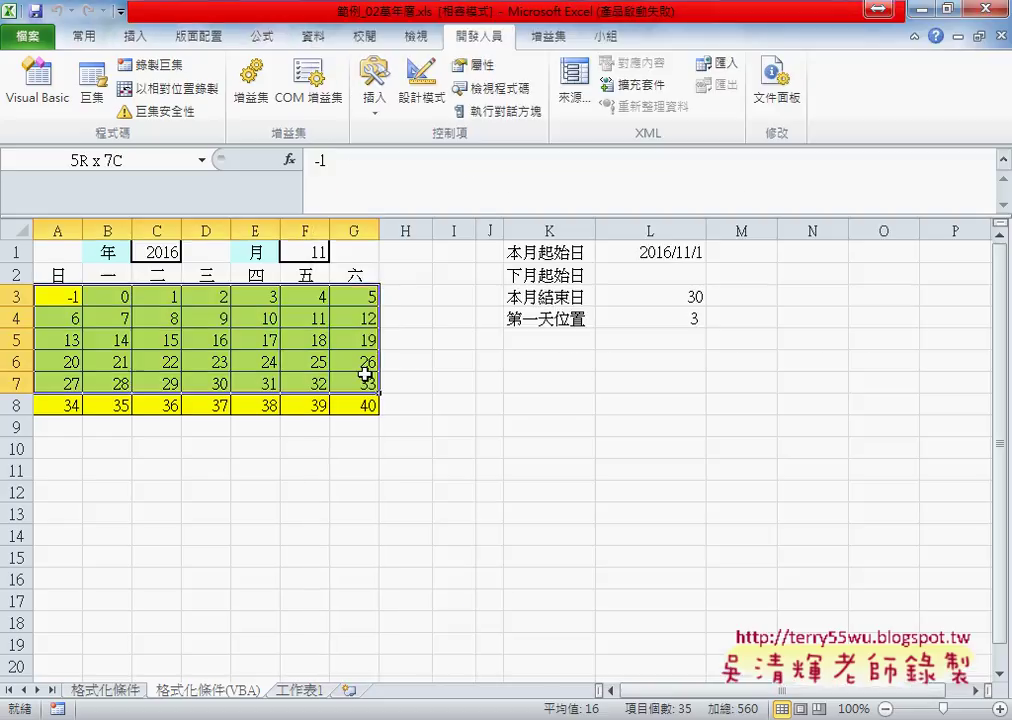
key("Delete")
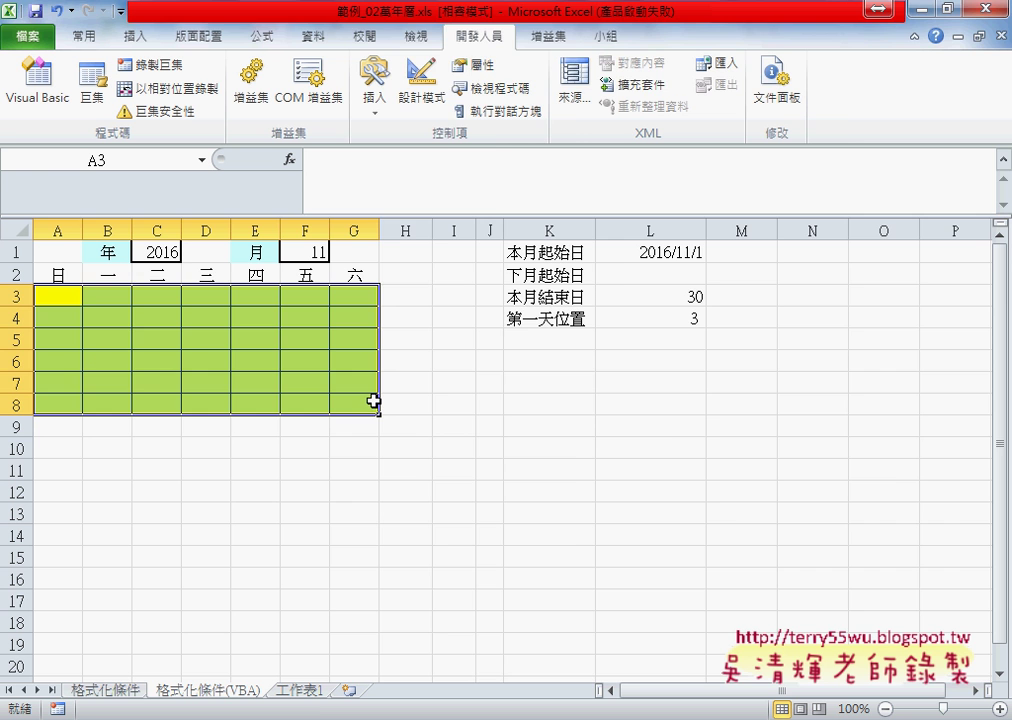
- Rerun 萬年曆3 and check that only days 1–30 appear, out-of-range cells blank
key("alt+F11")
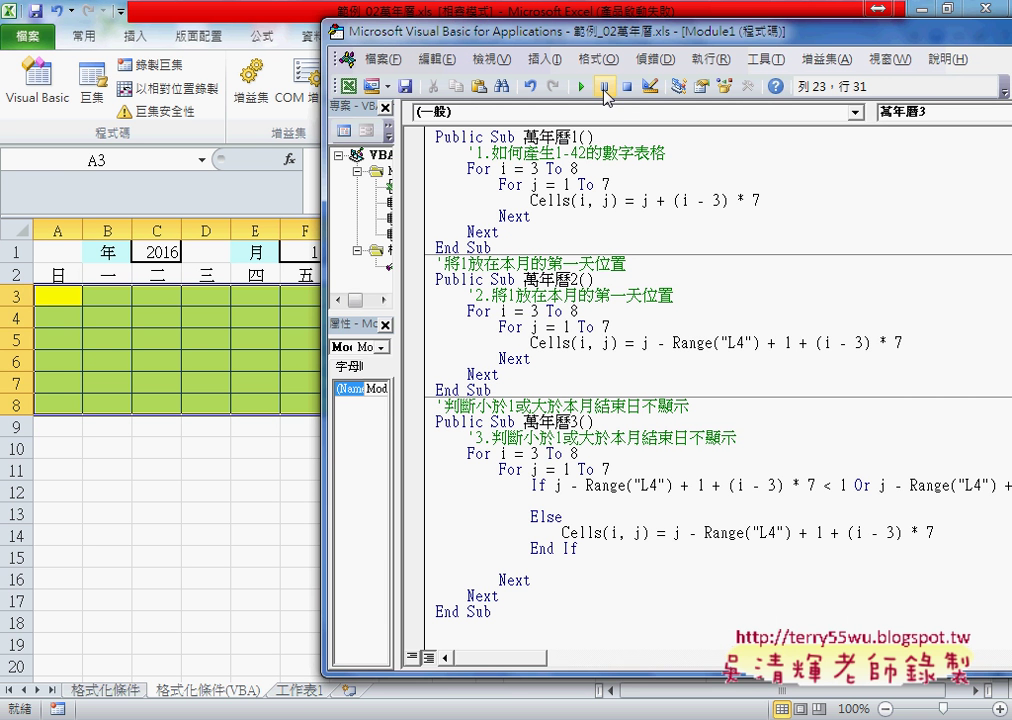
left_click(581, 87)
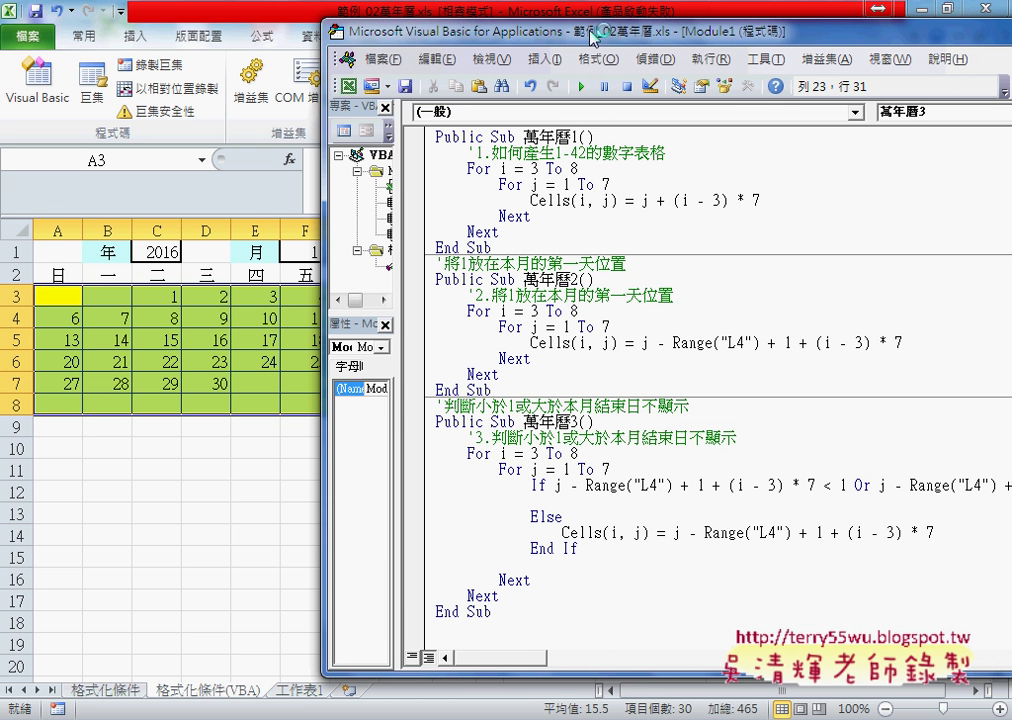
left_click_drag(592, 38, 675, 43)
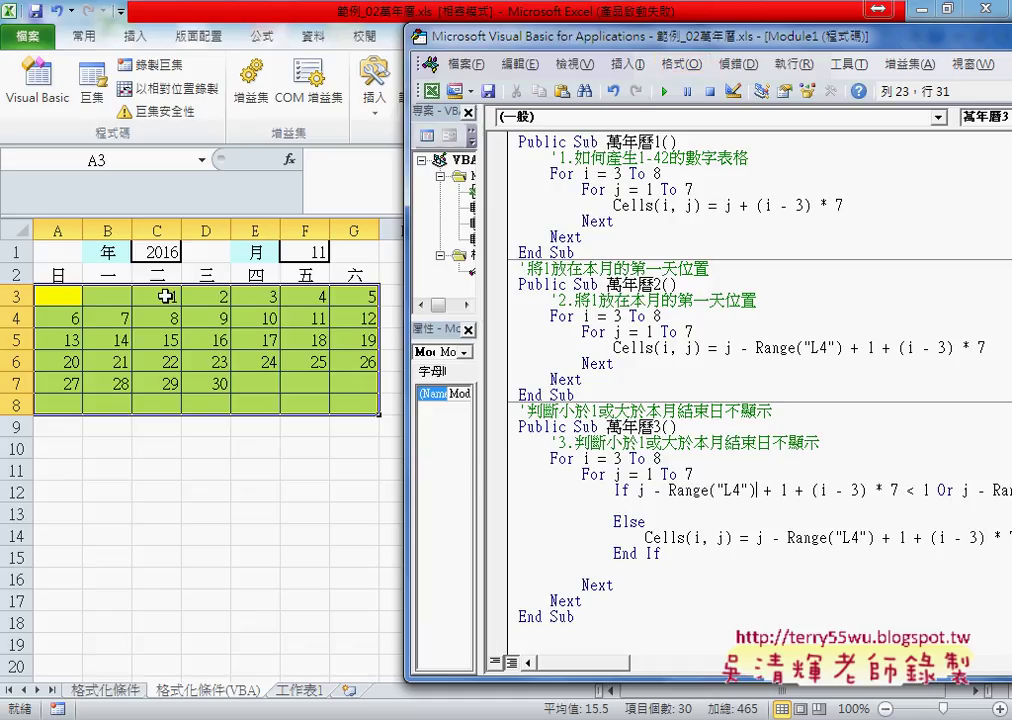
mouse_move(405, 300)
left_mouse_down()
mouse_move(731, 299)
mouse_move(405, 299)
left_mouse_up()
left_click_drag(453, 43, 240, 63)
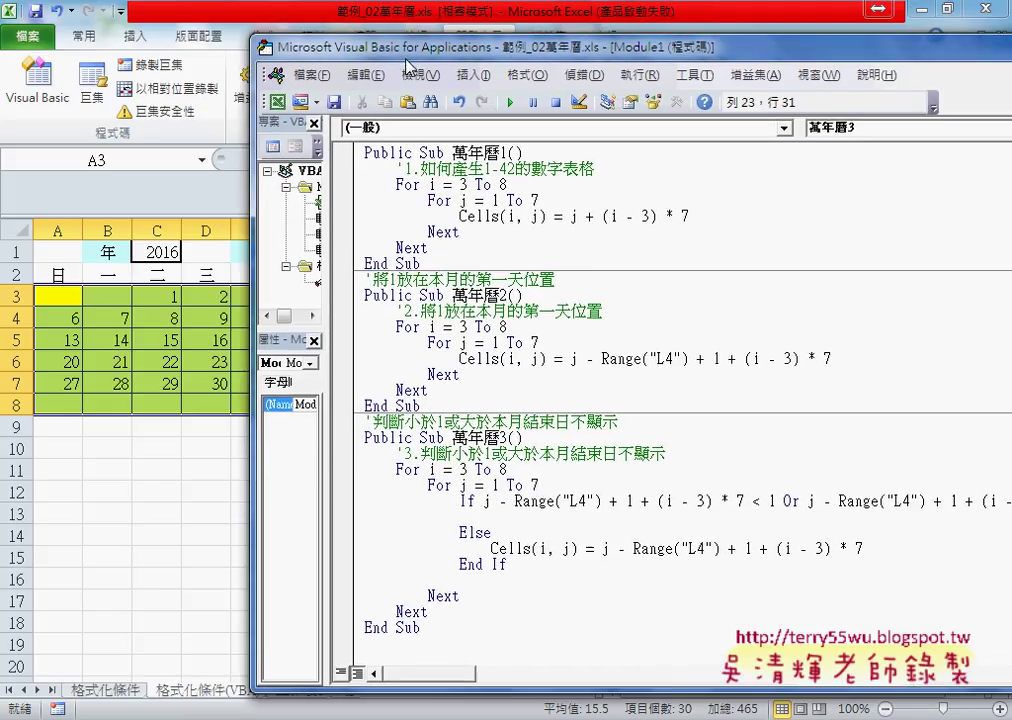
left_click(442, 528)
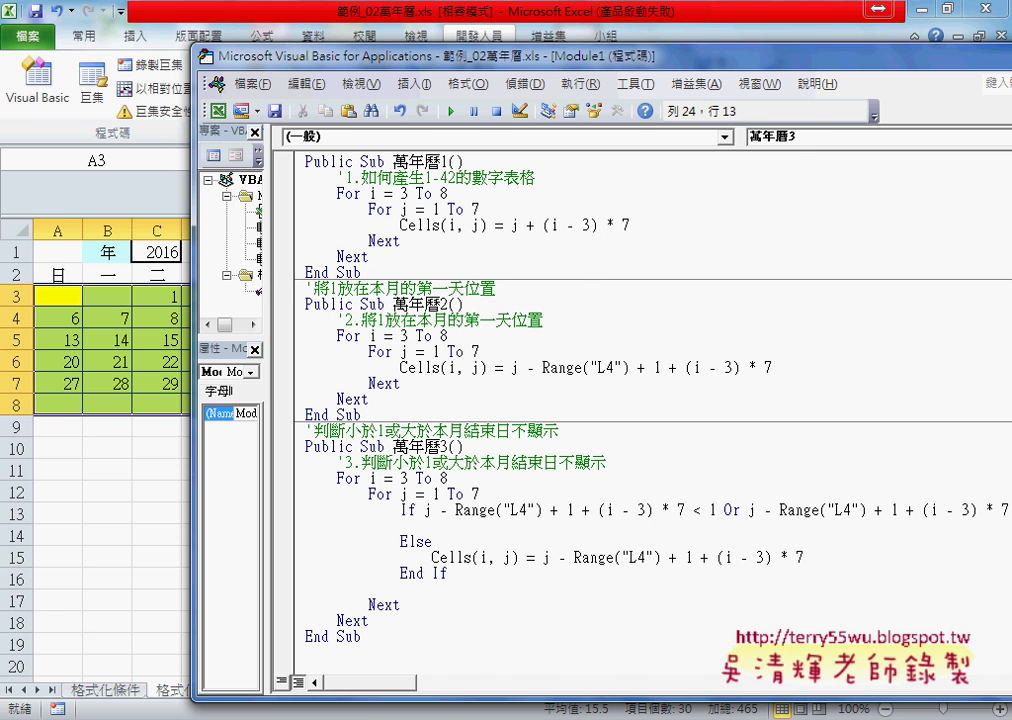
- Scroll the 程式碼 doc up to 萬年曆3 and select its Cells(i, j) = "" line
scroll(360, 558, "up", 2)
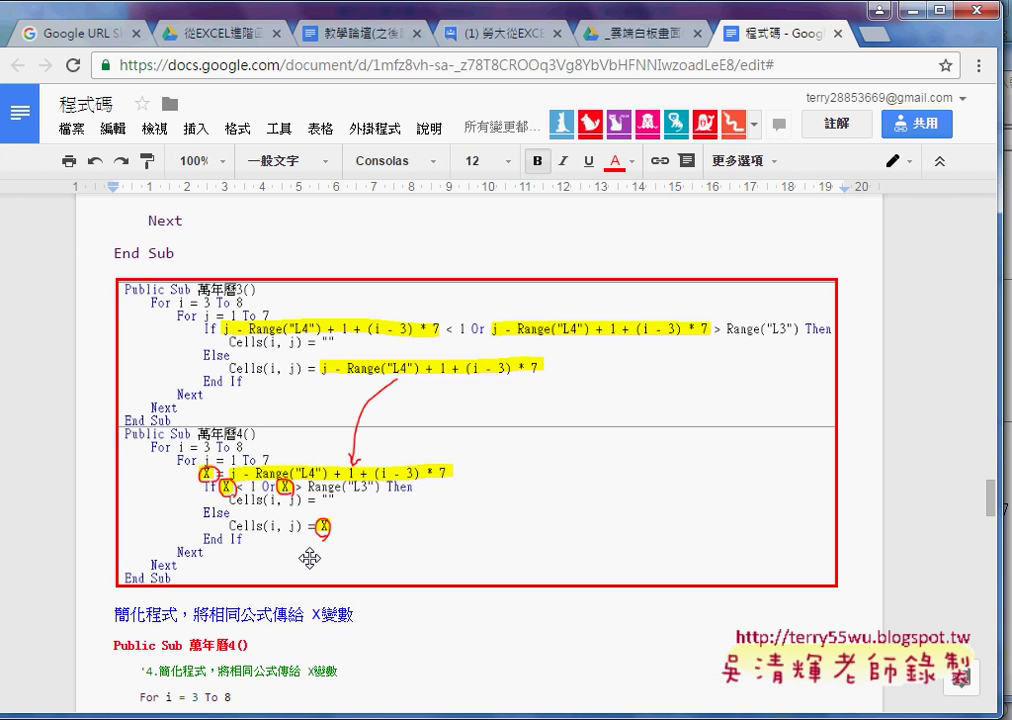
scroll(310, 556, "up", 2)
scroll(311, 560, "up", 1)
scroll(311, 560, "up", 1)
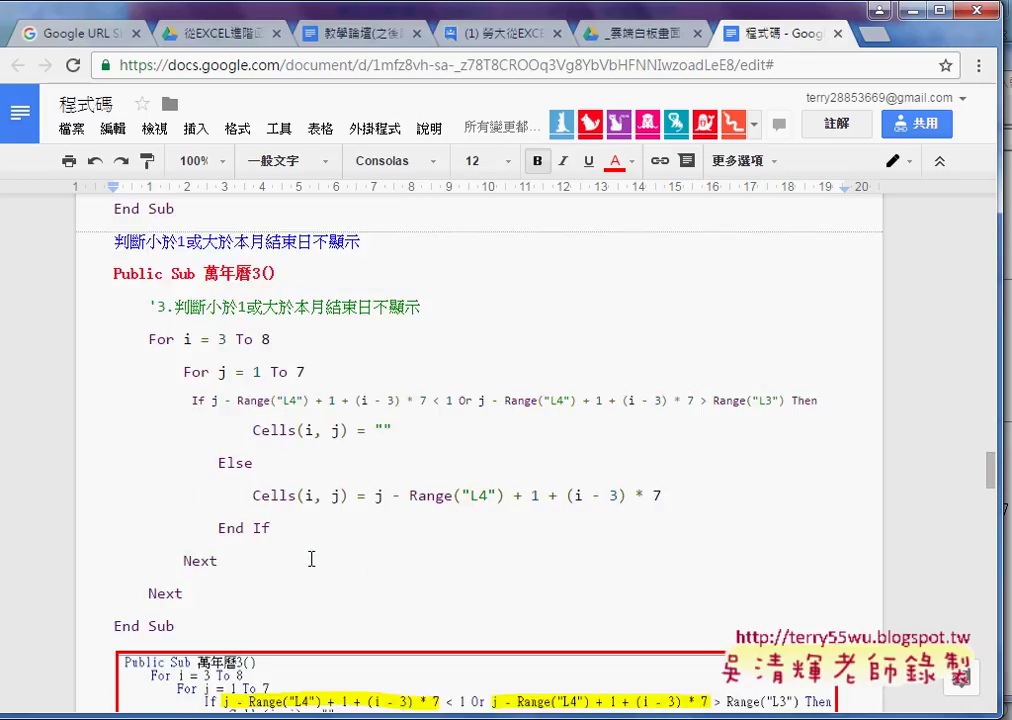
left_click_drag(252, 430, 399, 431)
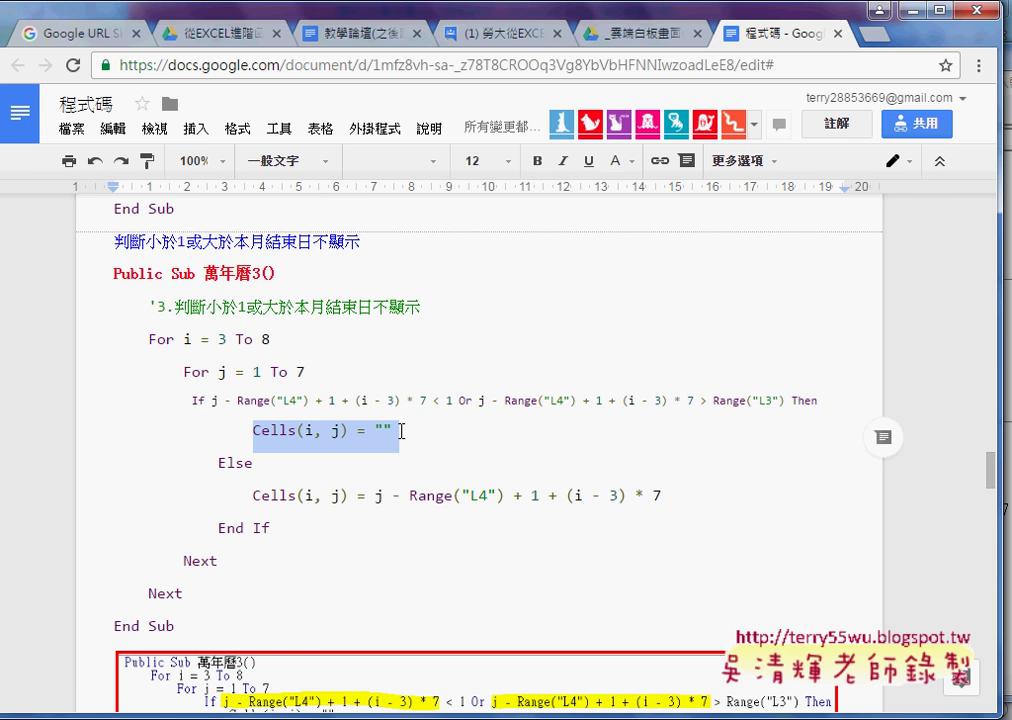
- Add an indented Cells(i, j) = "" line in the If branch above Else
key("alt+Tab")
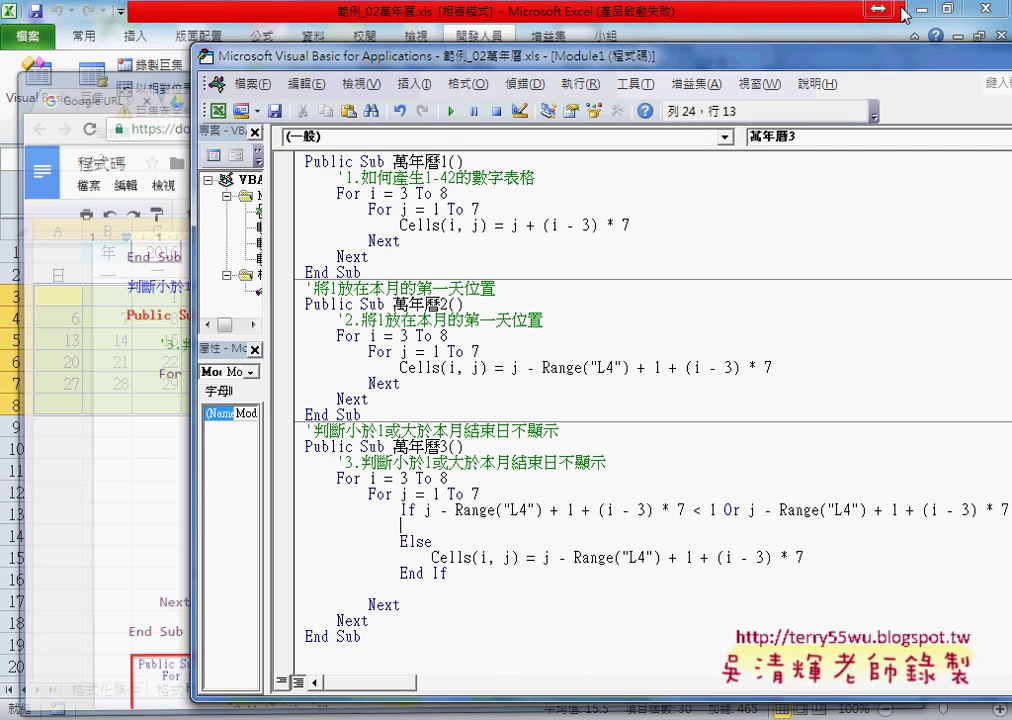
left_click_drag(427, 557, 533, 558)
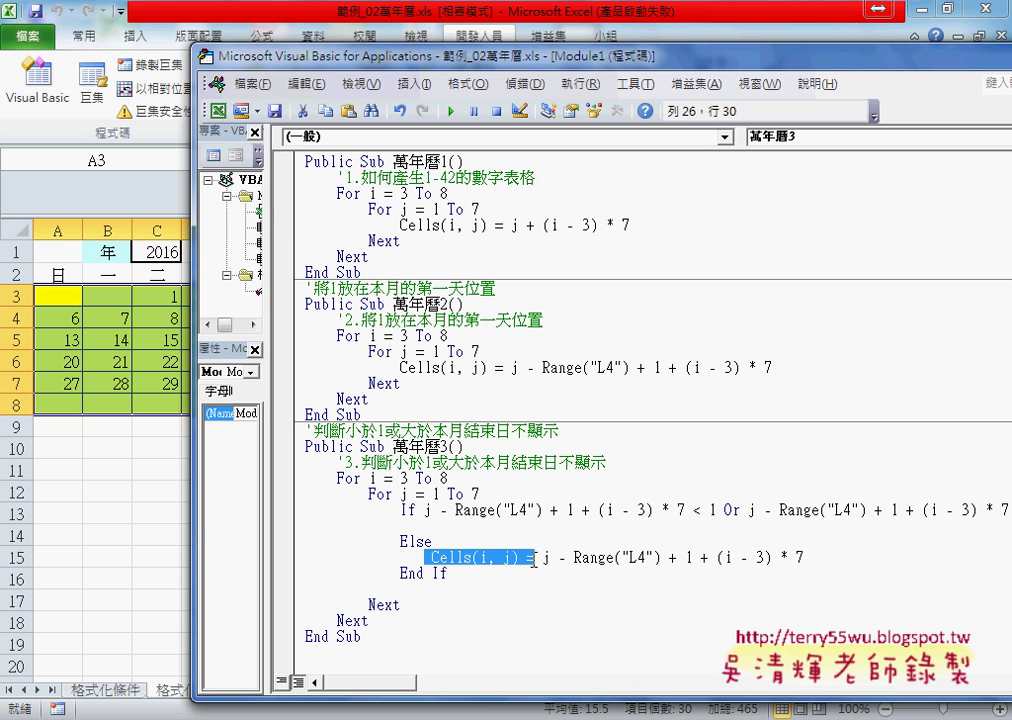
mouse_move(432, 557)
left_mouse_down()
mouse_move(535, 557)
mouse_move(478, 535)
left_mouse_up()
left_click(401, 525)
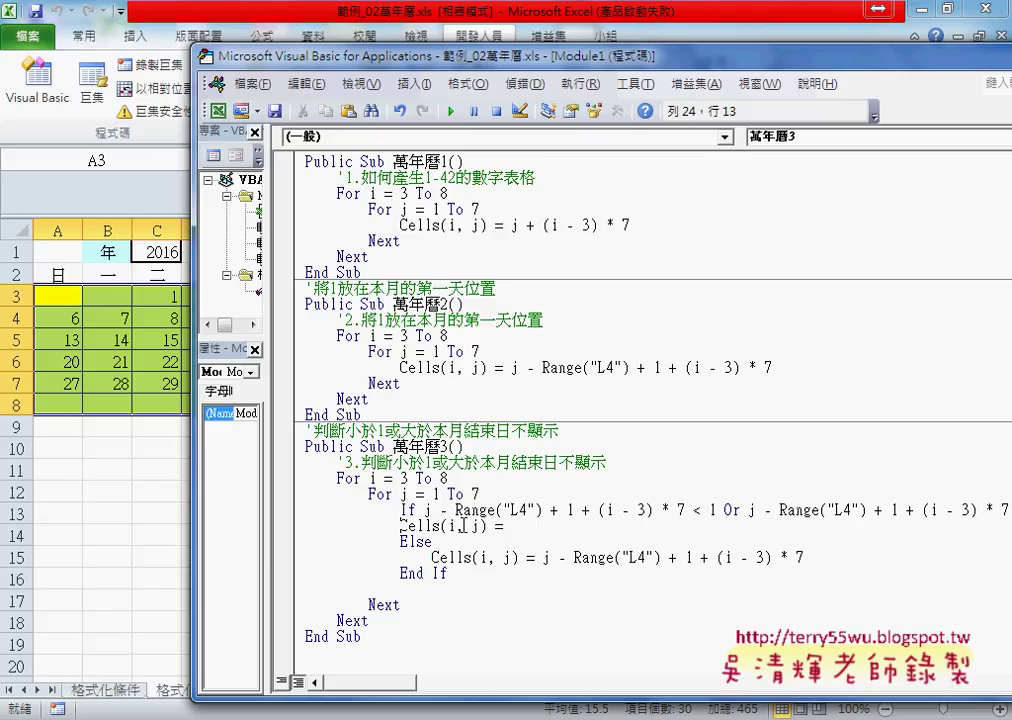
key("Tab")
left_click(581, 533)
type("\"\"")
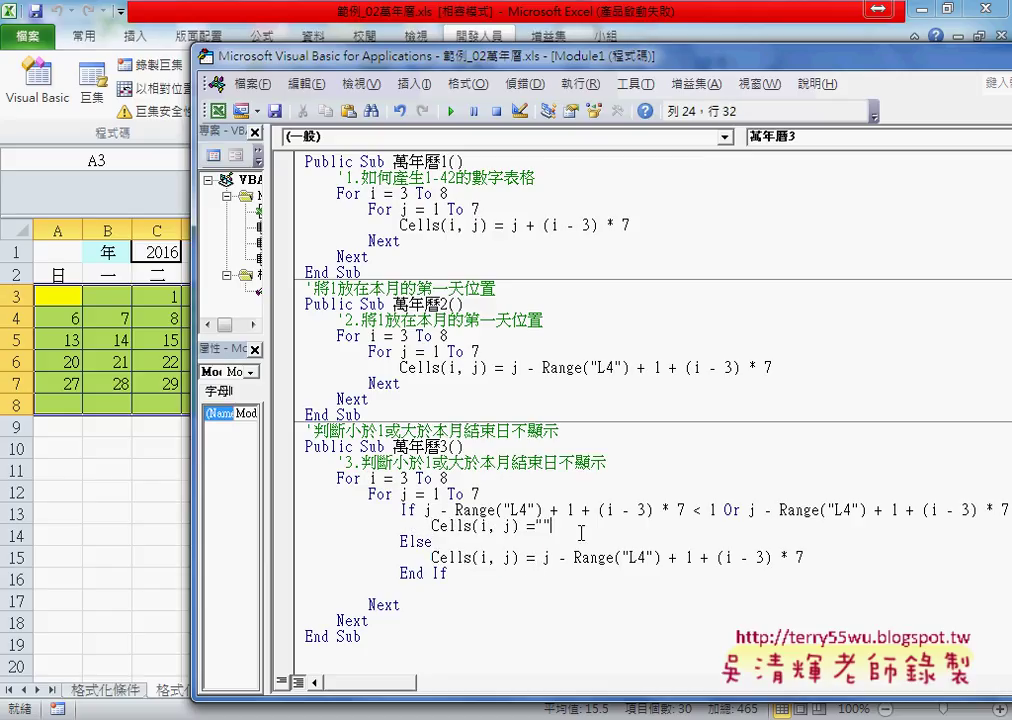
left_click(601, 592)
left_click_drag(806, 557, 432, 558)
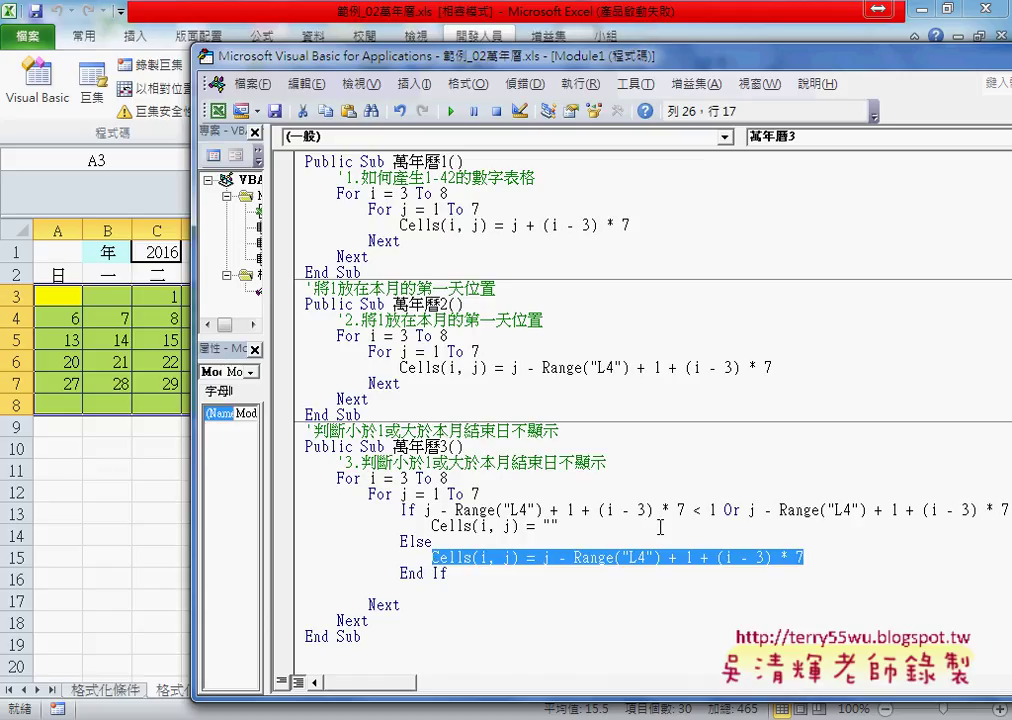
left_click_drag(490, 541, 306, 525)
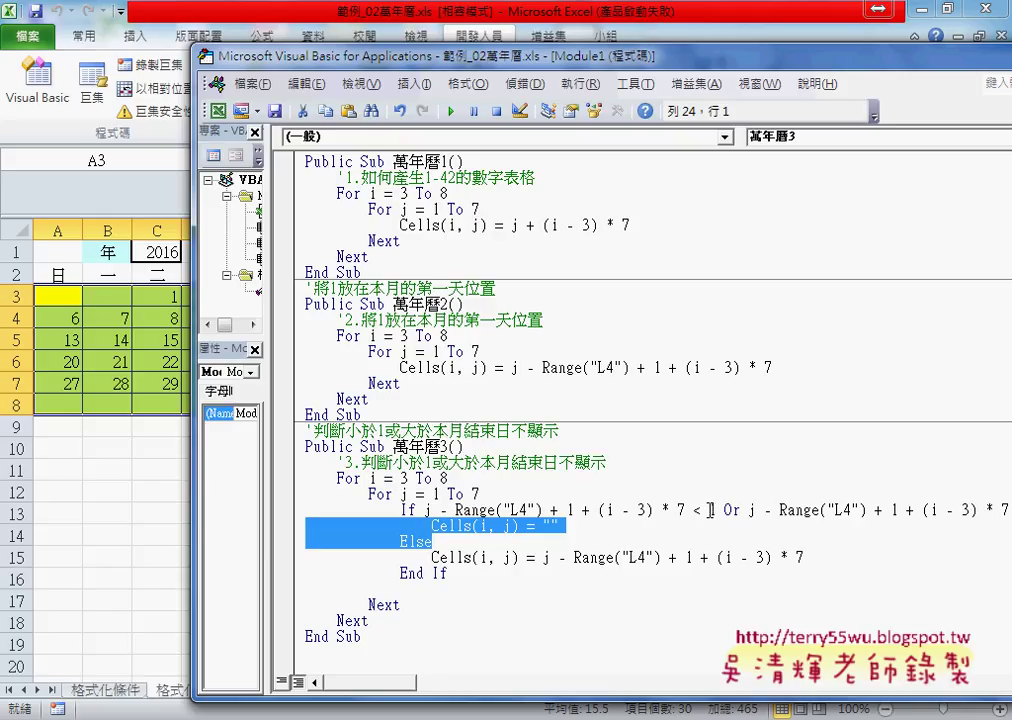
- Rewrite '<1' as '< 1' and complete the Or > Range("L3") condition
left_click_drag(717, 511, 691, 512)
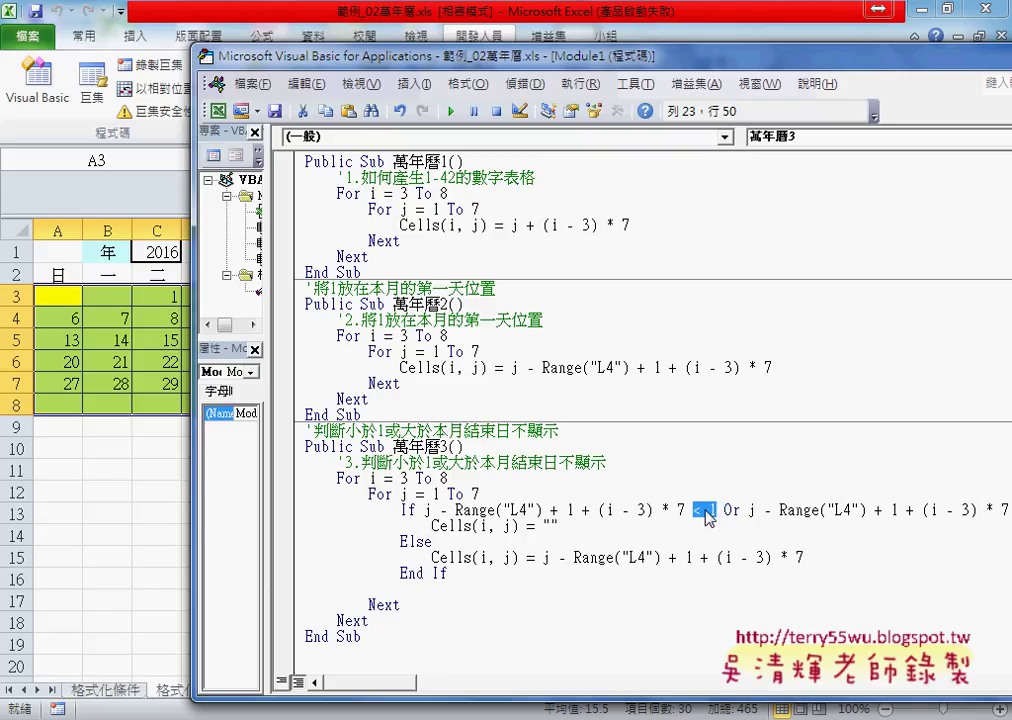
type("< 1")
double_click(731, 511)
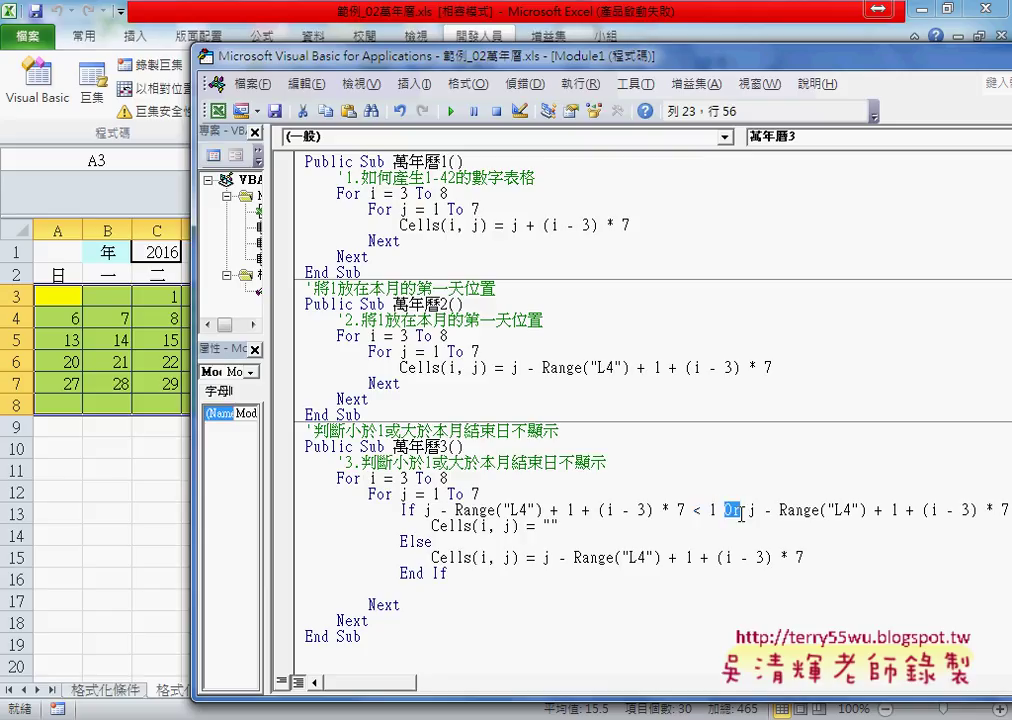
left_click_drag(697, 72, 424, 74)
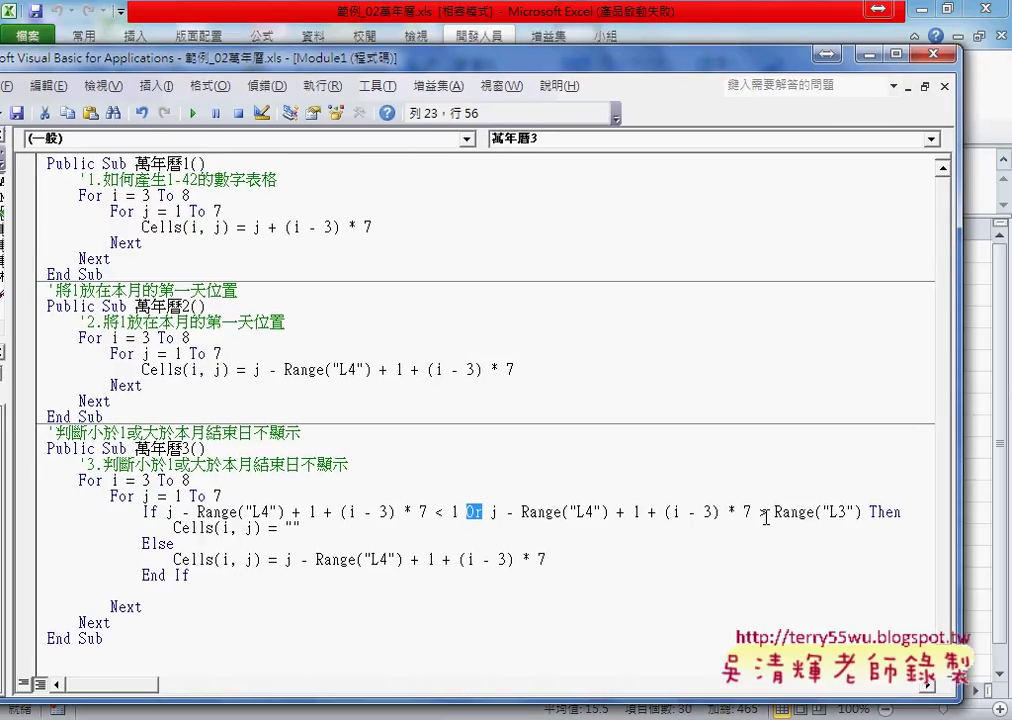
left_click_drag(862, 512, 777, 511)
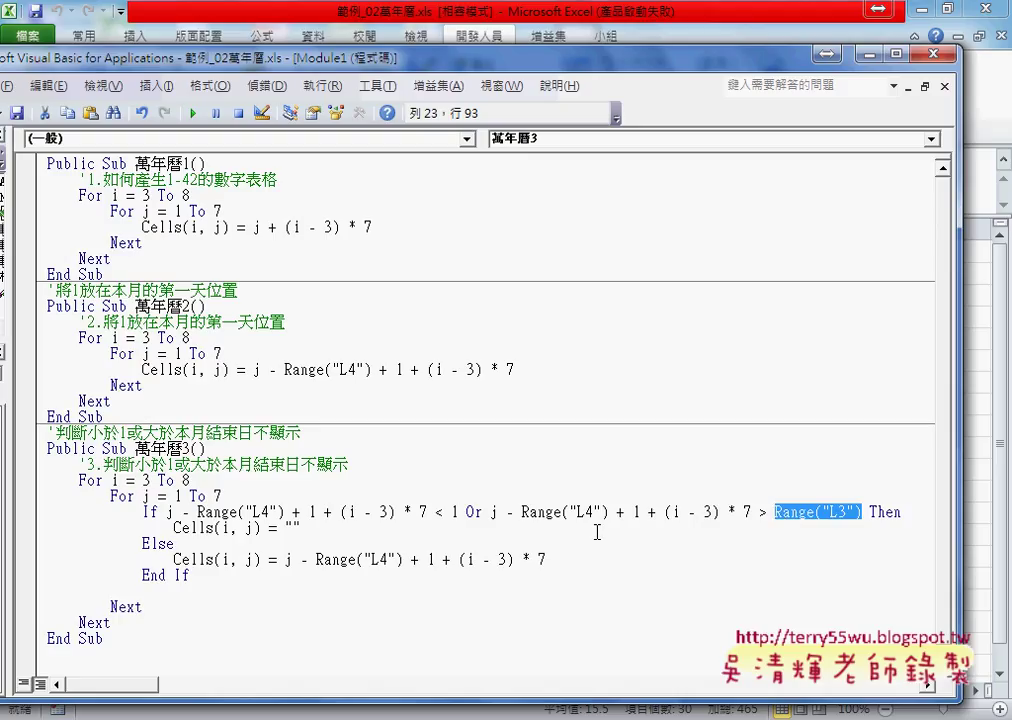
left_click_drag(467, 513, 483, 514)
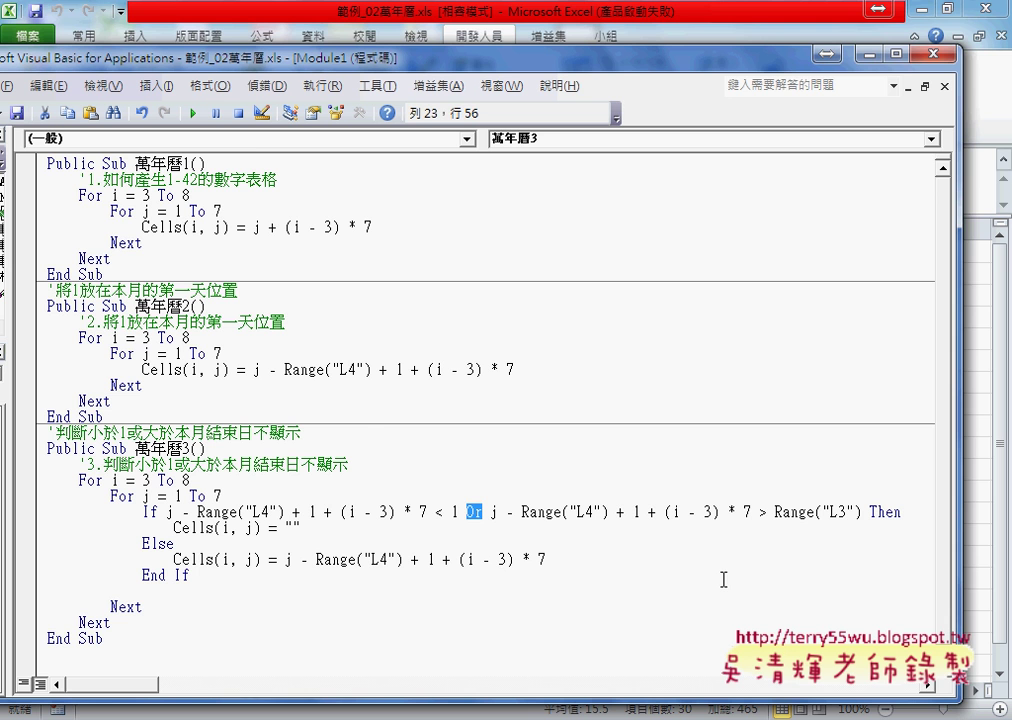
left_click_drag(650, 57, 770, 40)
scroll(502, 320, "down", 1)
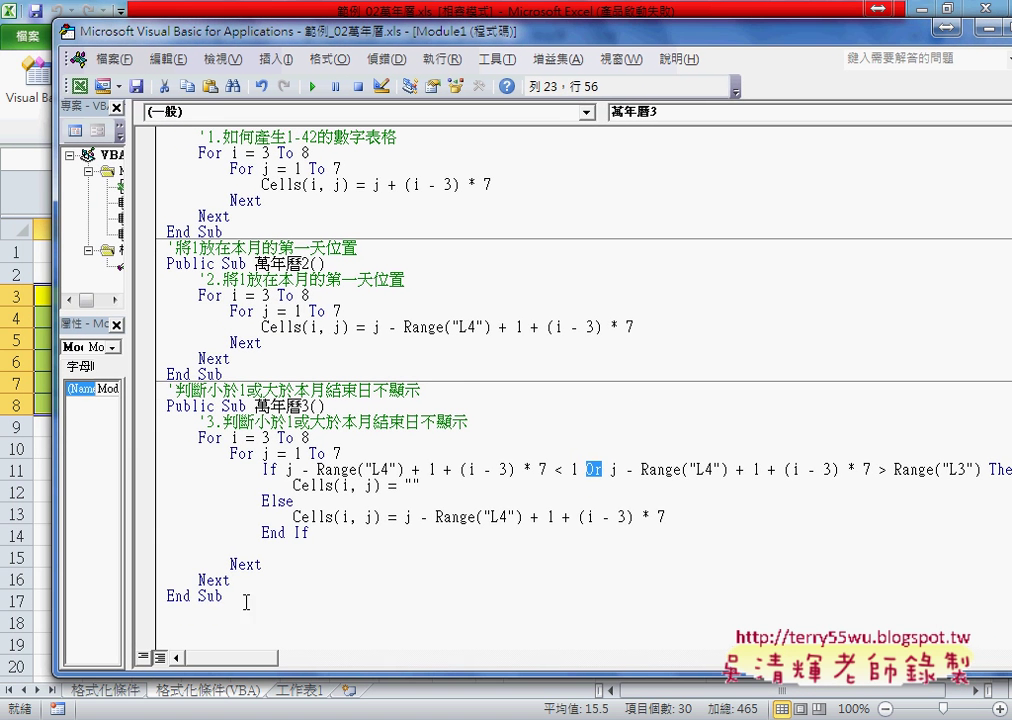
- Copy the whole 萬年曆3 sub below its End Sub and rename the copy 萬年曆4
left_click_drag(245, 602, 163, 405)
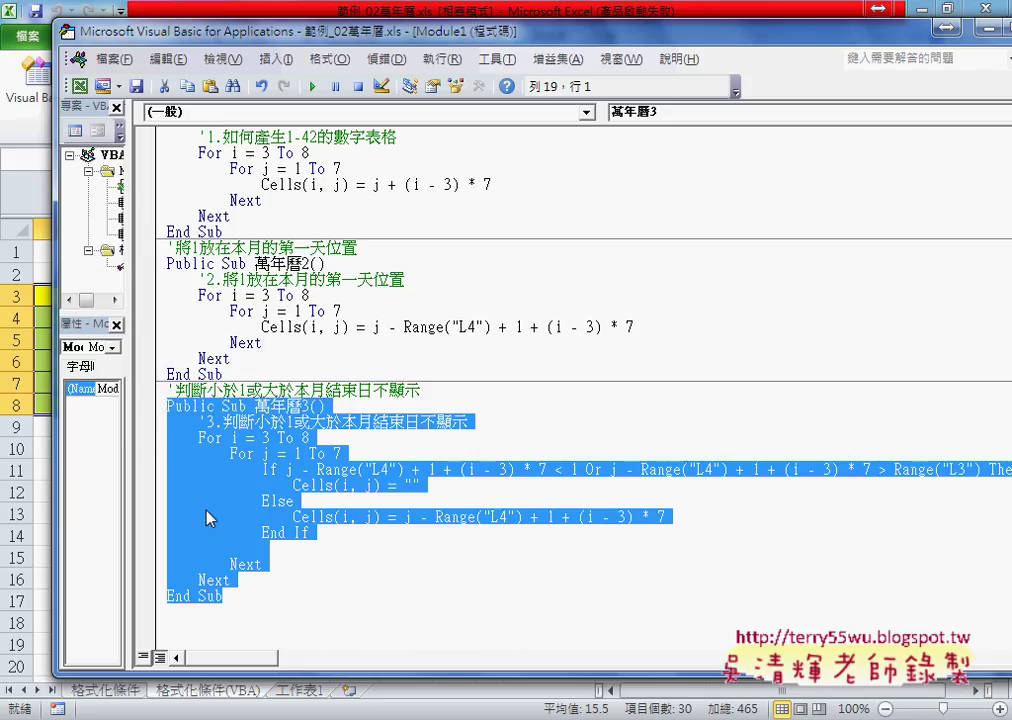
left_click_drag(208, 517, 208, 628)
left_click_drag(302, 437, 310, 437)
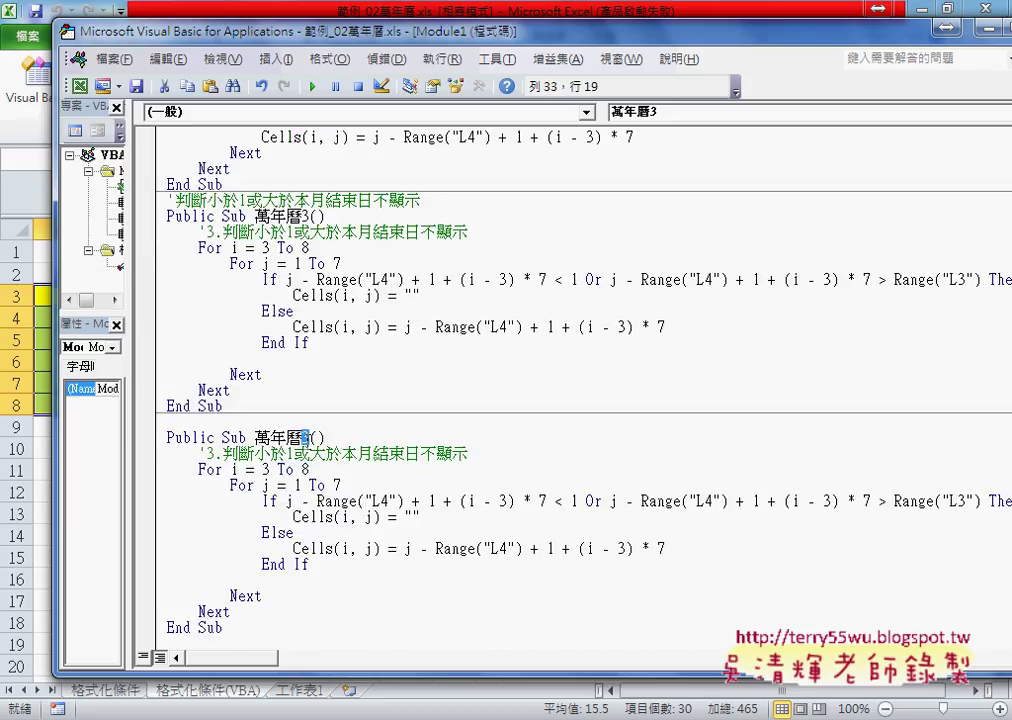
type("4")
scroll(382, 444, "down", 1)
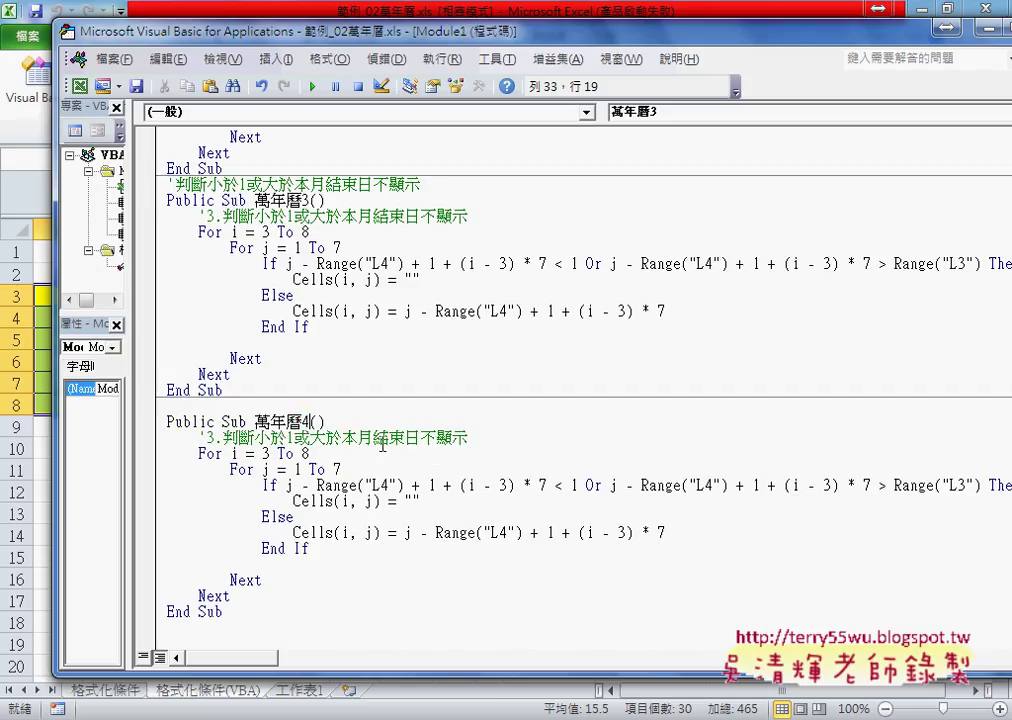
mouse_move(288, 31)
left_mouse_down()
mouse_move(337, 44)
mouse_move(326, 44)
left_mouse_up()
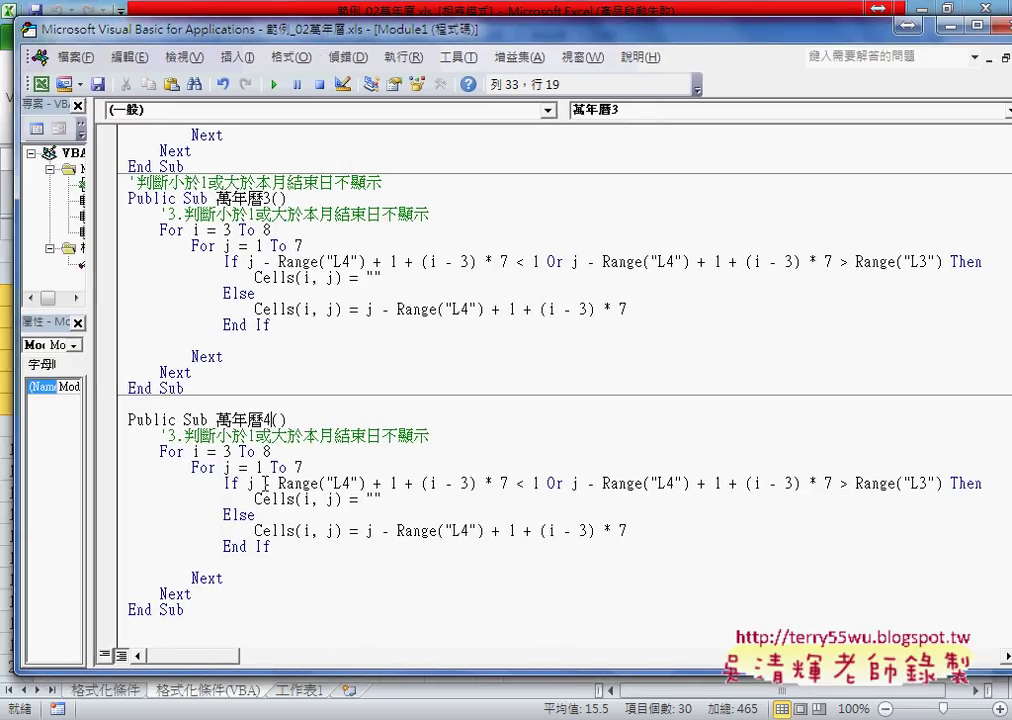
- Mark the three repeated day formulas, then add a blank line below 'For j = 1 To 7'
left_click_drag(248, 484, 514, 483)
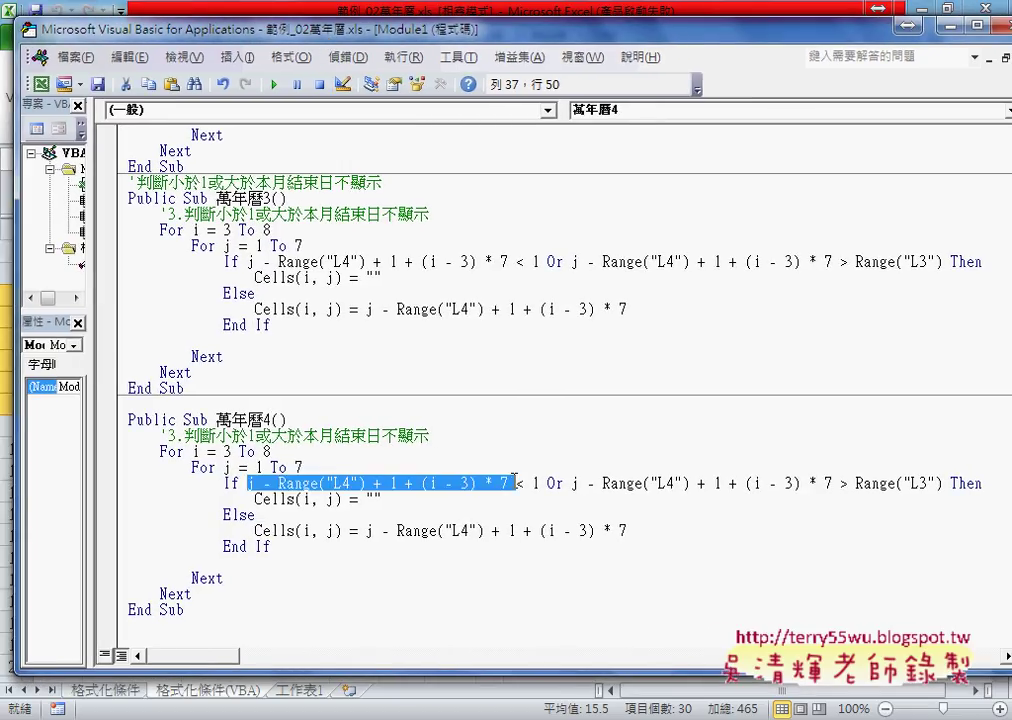
key("shift+Left")
left_click_drag(490, 484, 577, 487)
left_click_drag(247, 492, 500, 492)
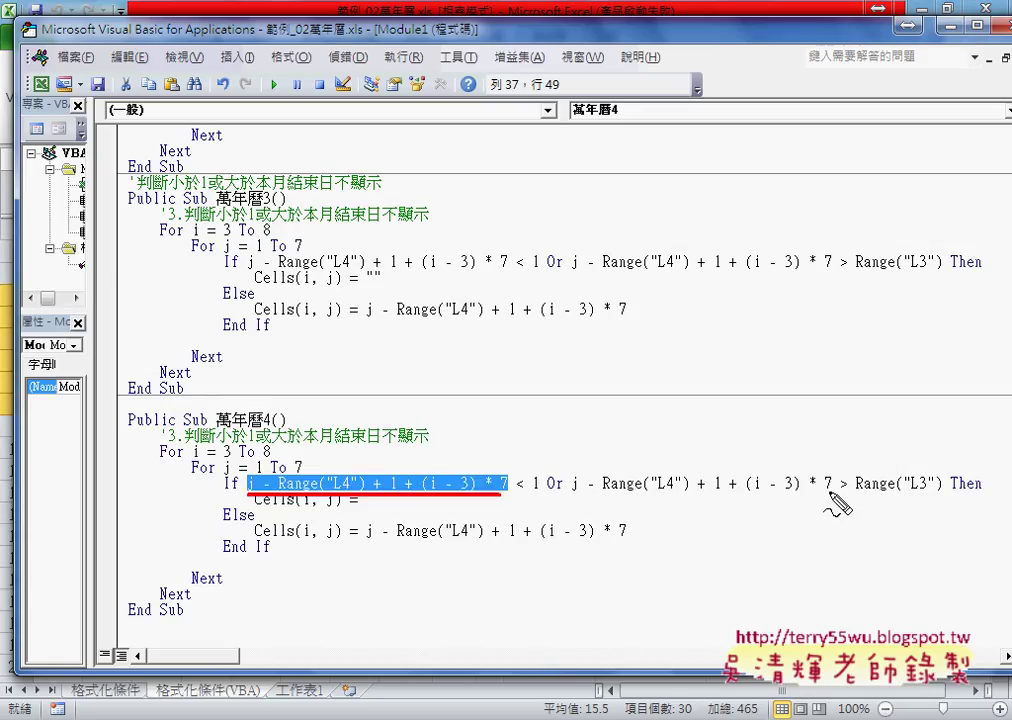
left_click_drag(569, 493, 832, 494)
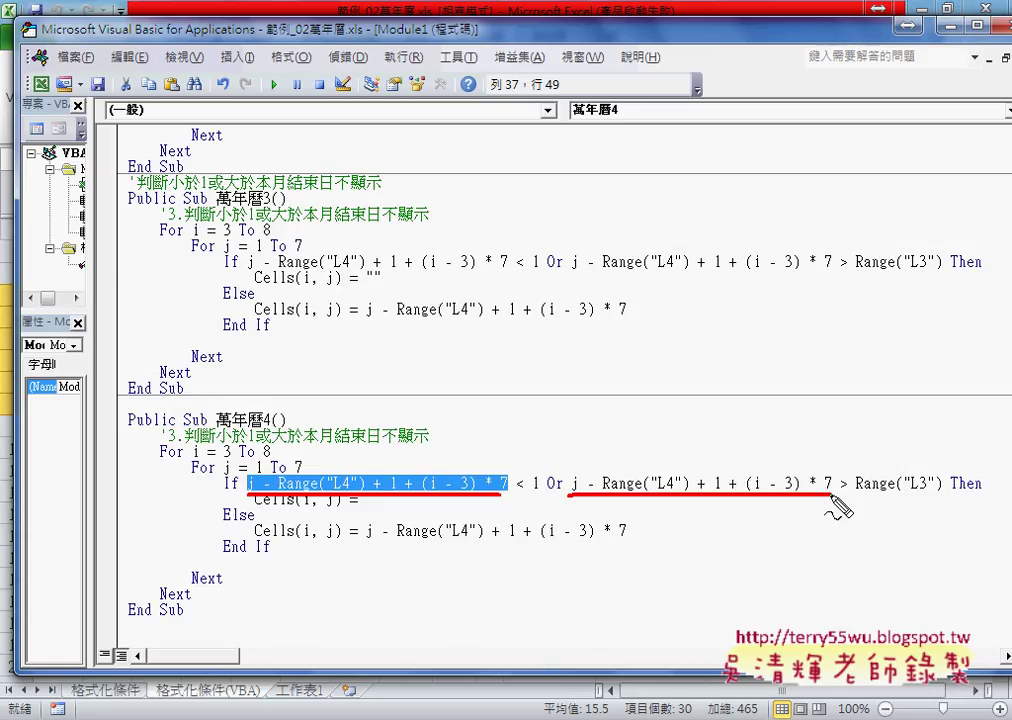
left_click_drag(367, 545, 629, 546)
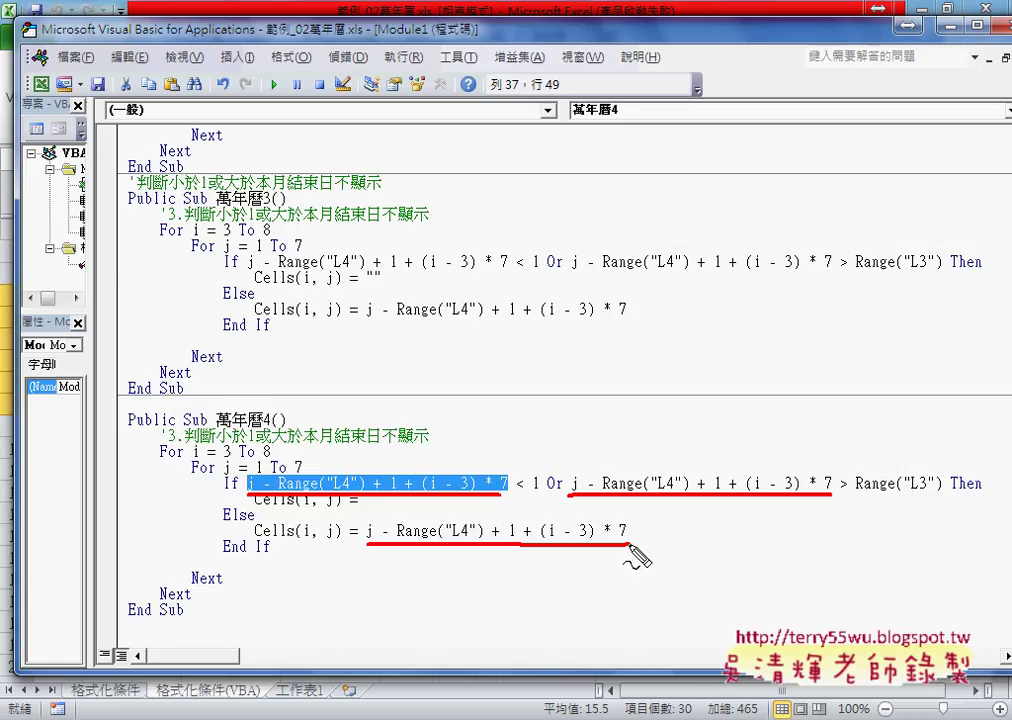
key("Escape")
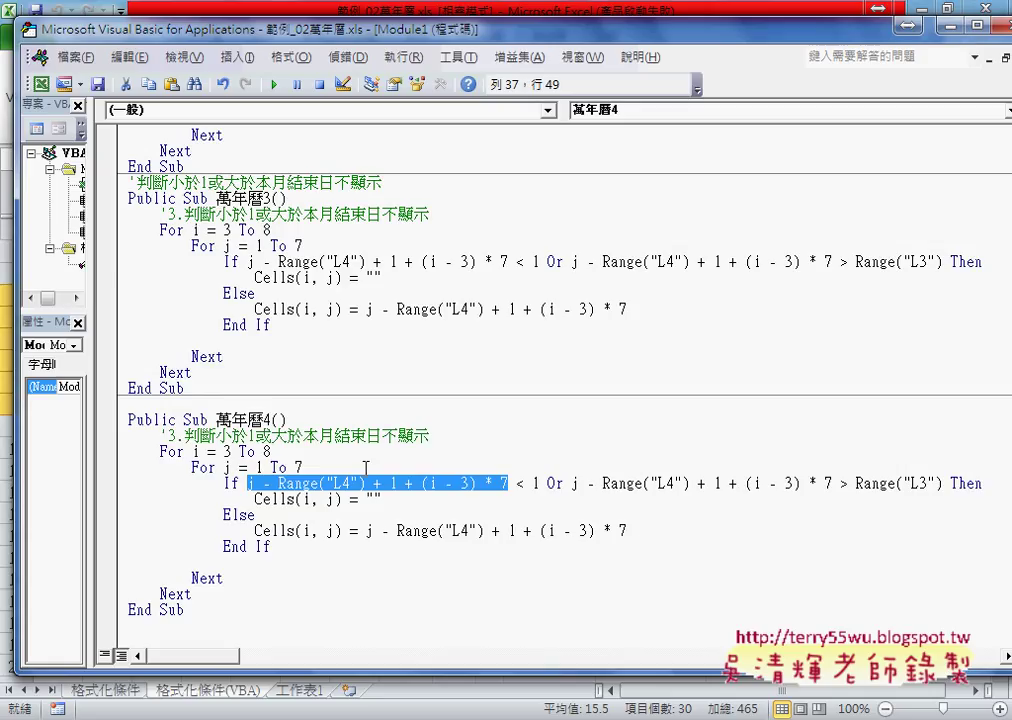
left_click(357, 467)
key("Return")
- Write x = j - Range("L4") + 1 + (i - 3) * 7 on the new indented line
key("Tab")
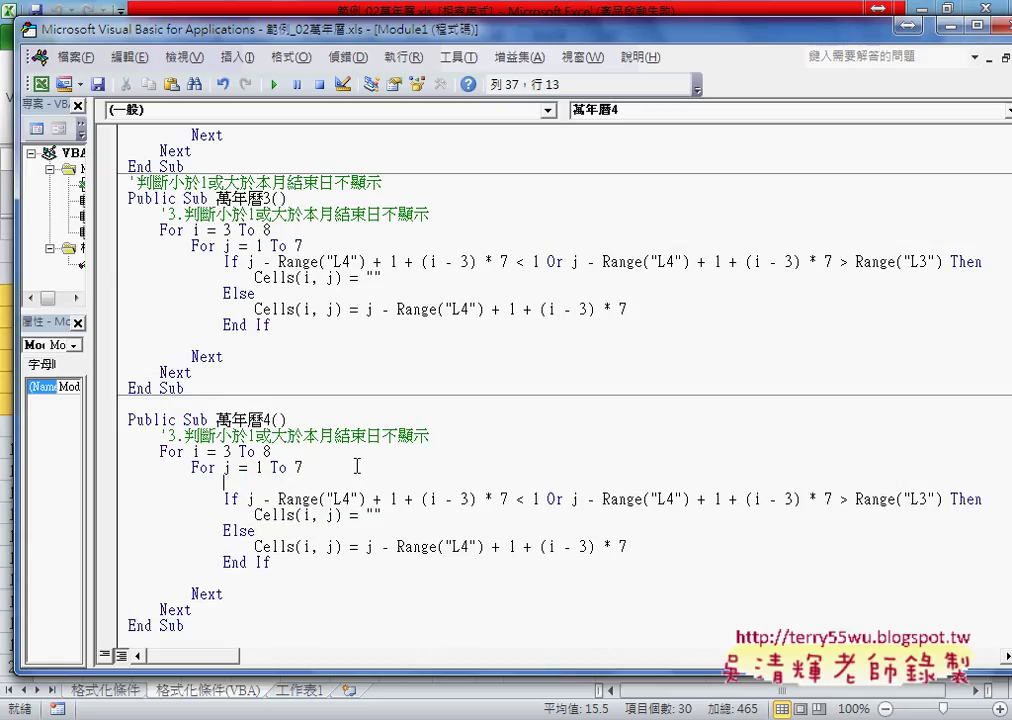
type("x")
type("=")
left_click(249, 500)
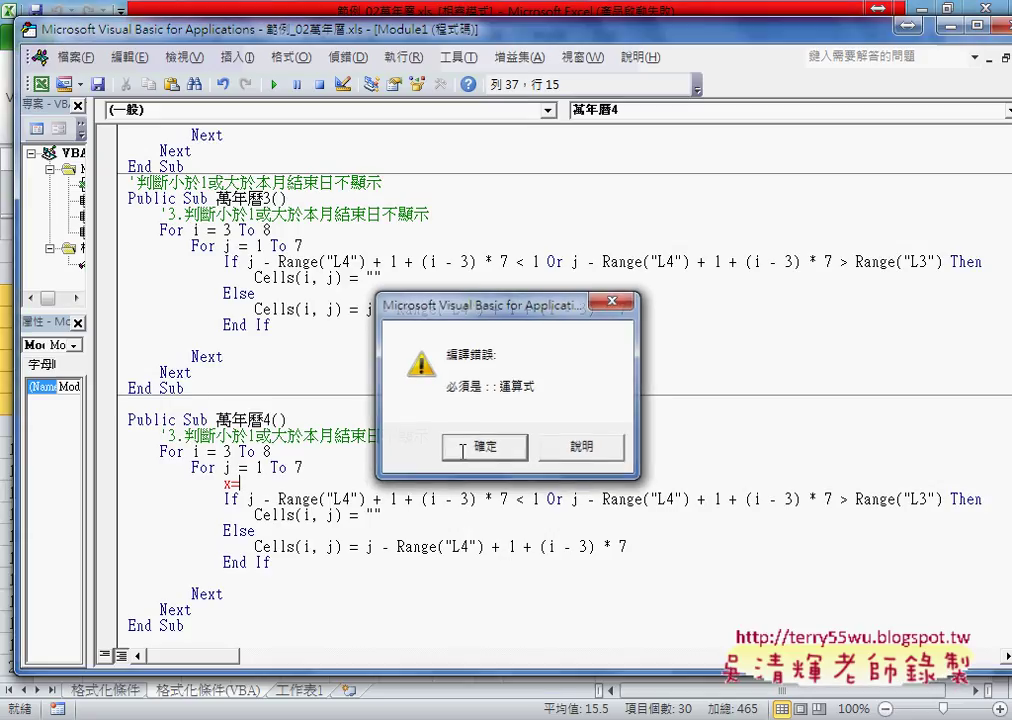
left_click(420, 450)
left_click_drag(249, 500, 510, 505)
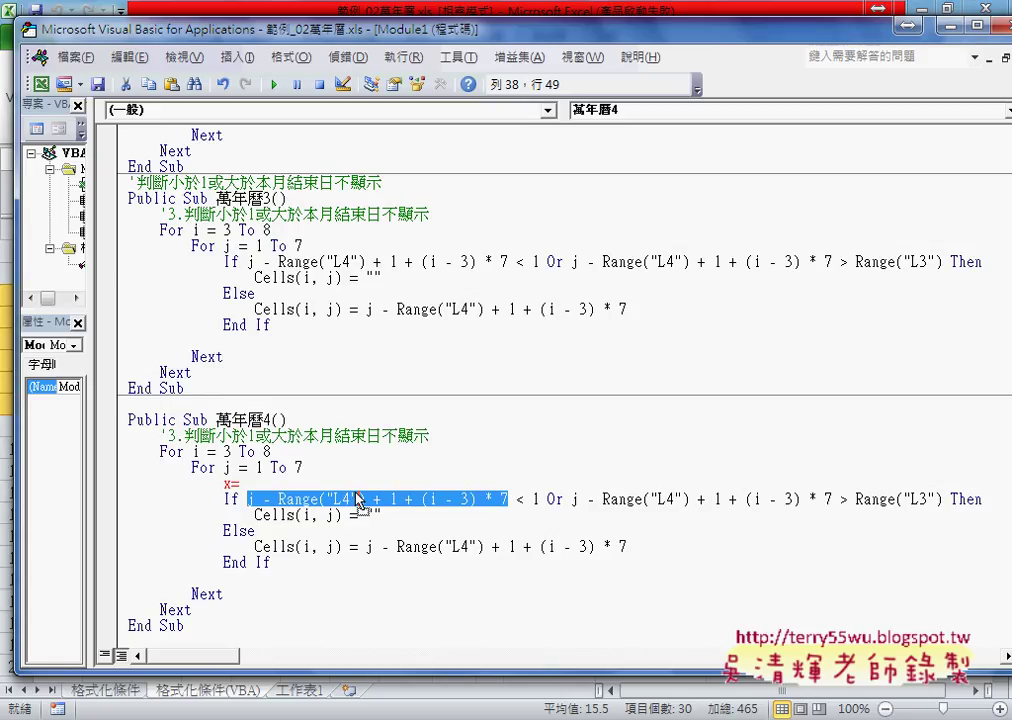
left_click_drag(295, 499, 240, 483)
left_click(226, 483)
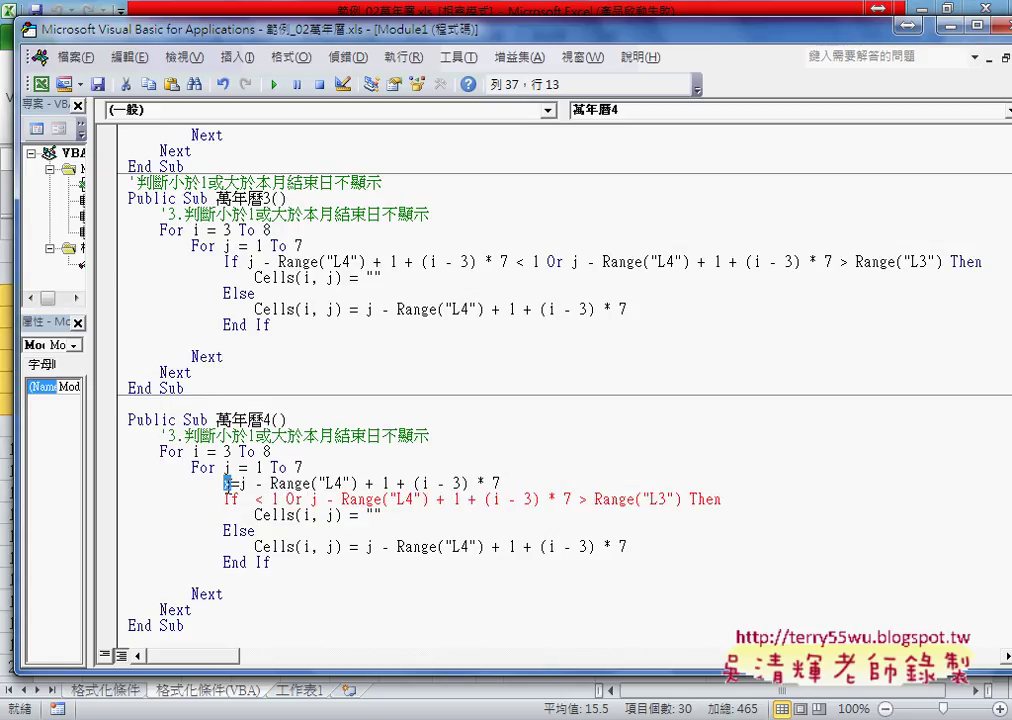
- Replace the If test's first day formula with x and select the copy after Or
left_click(248, 499)
type("x")
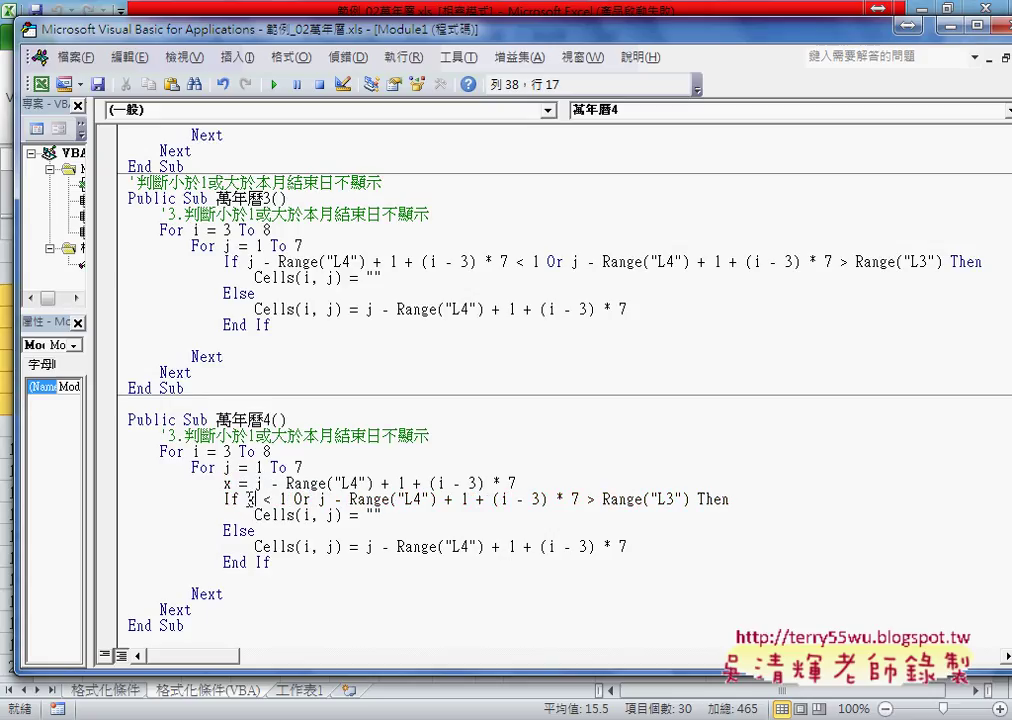
left_click_drag(255, 483, 470, 483)
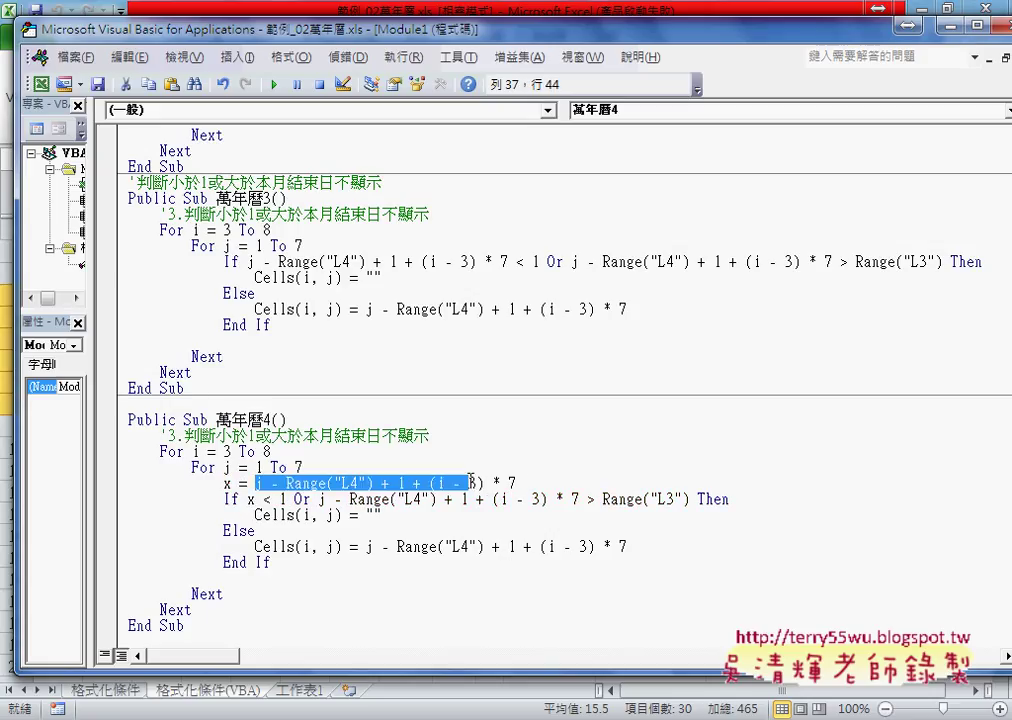
left_click_drag(311, 499, 581, 499)
- Replace the formula after Or and on the Else line with x, giving Cells(i, j) = x
type("x < 1 Or x")
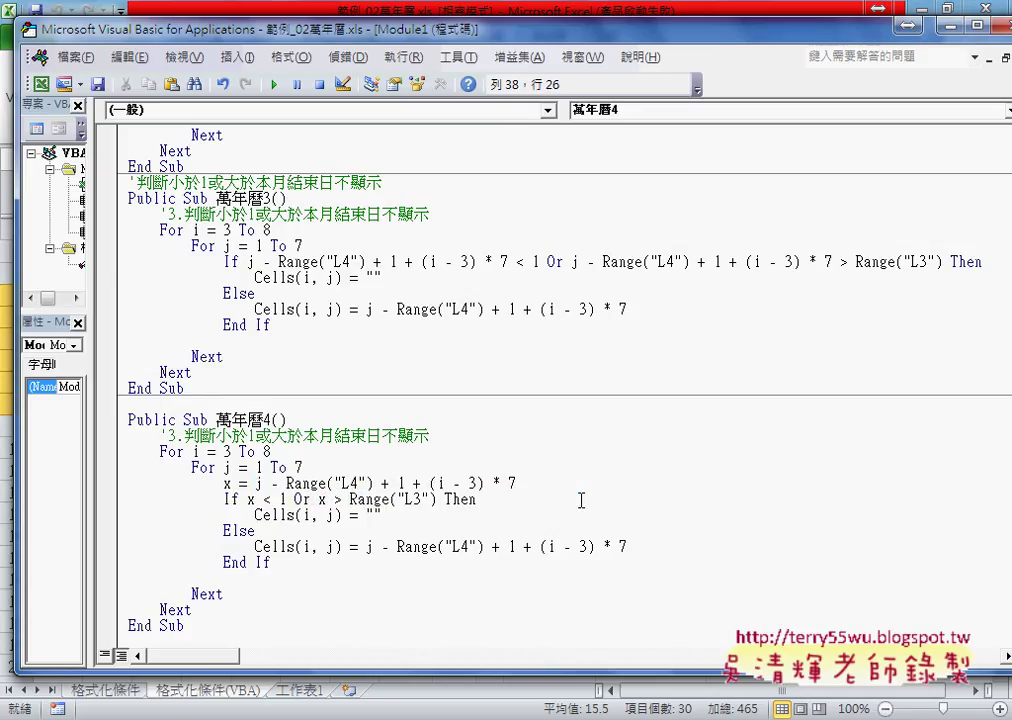
left_click_drag(368, 549, 629, 547)
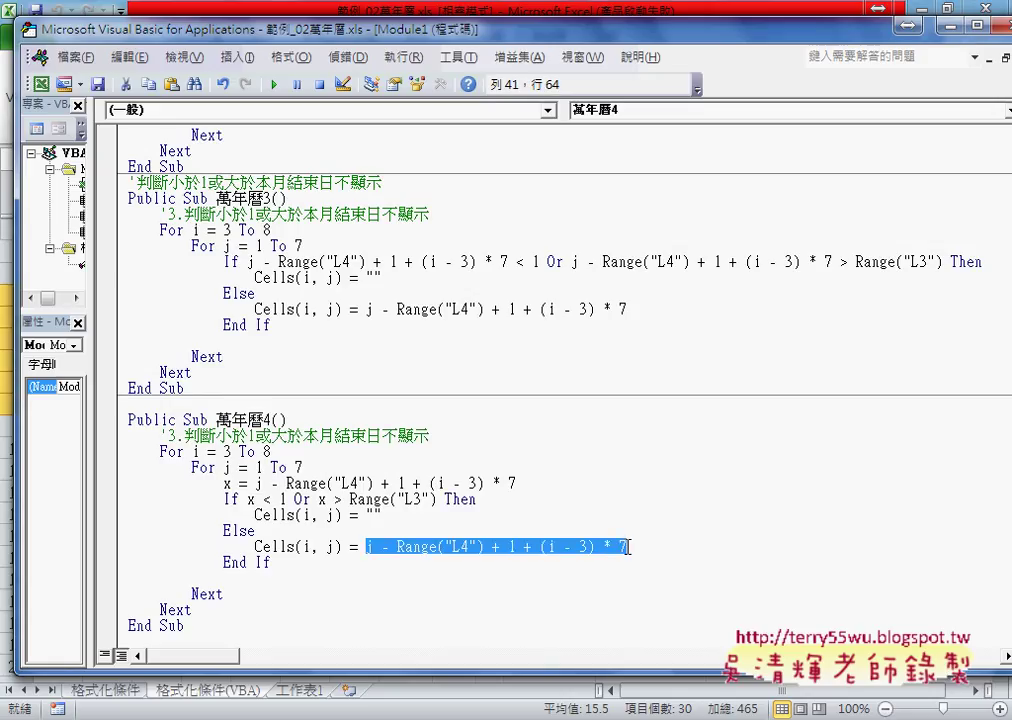
type("x")
left_click(639, 594)
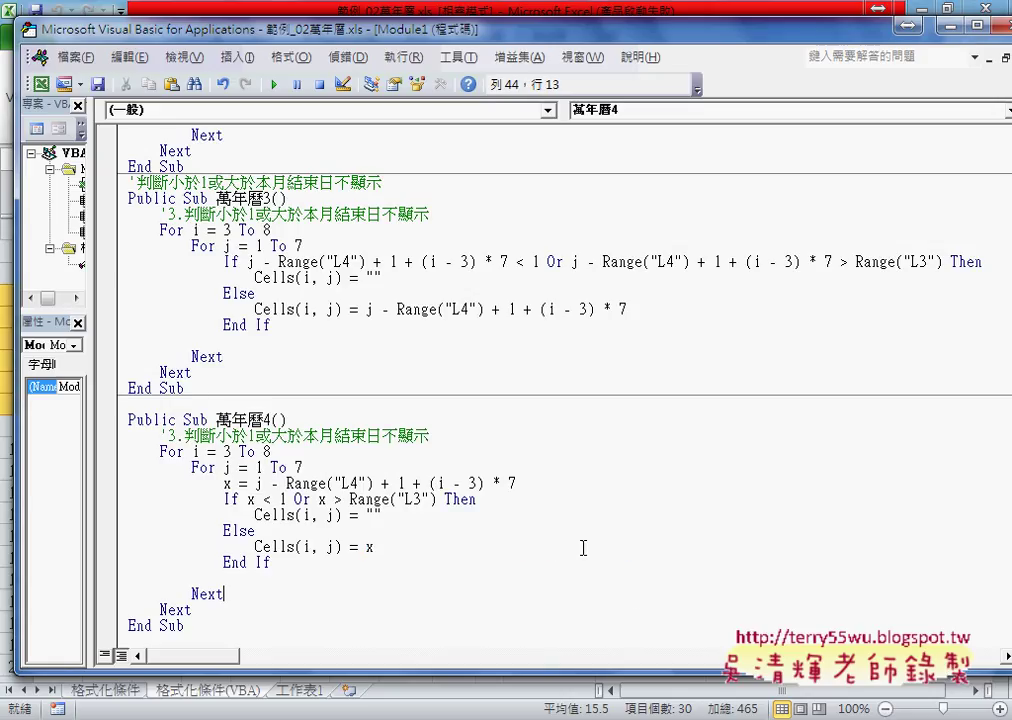
left_click_drag(522, 483, 256, 486)
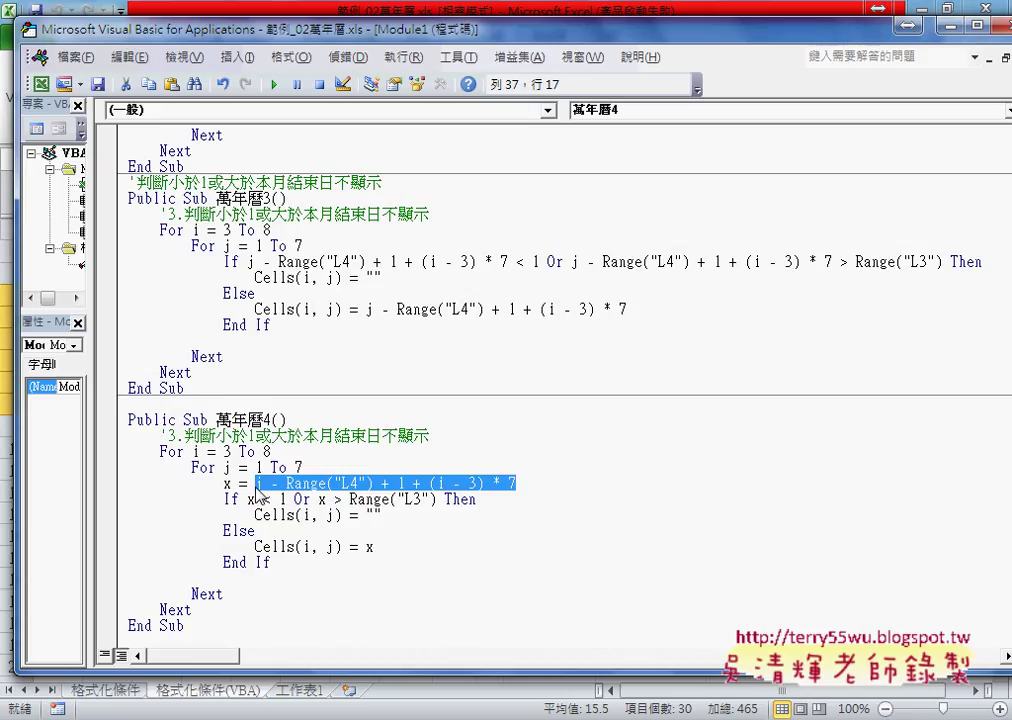
- Review the finished 萬年曆4 code computing x once and testing x < 1 Or x > Range("L3")
left_click(258, 488)
left_click(258, 488)
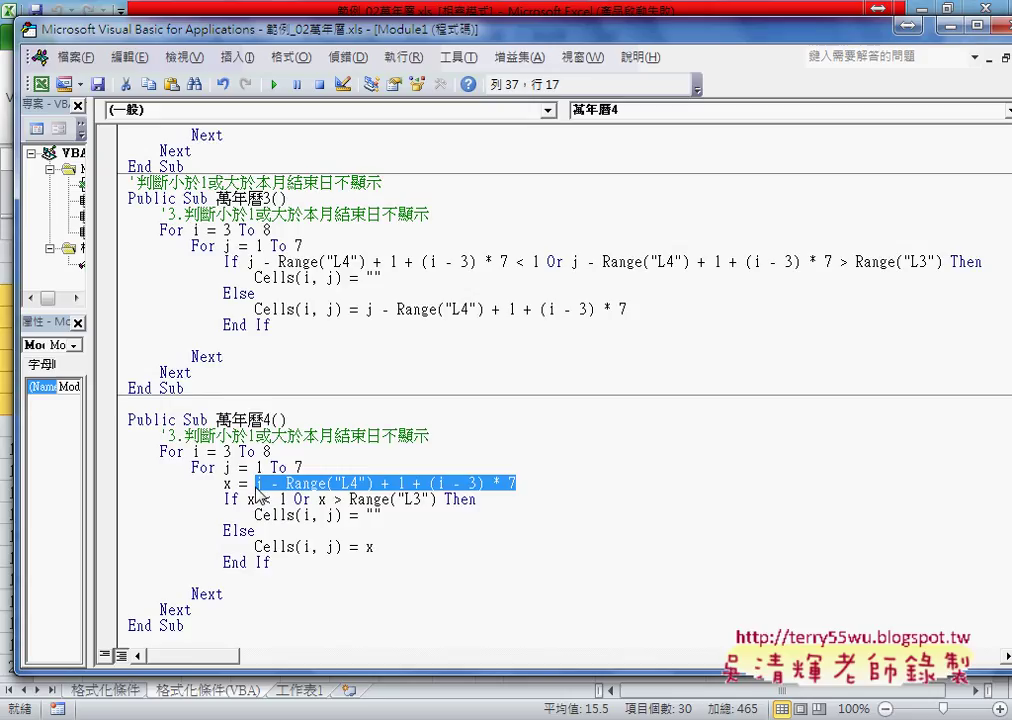